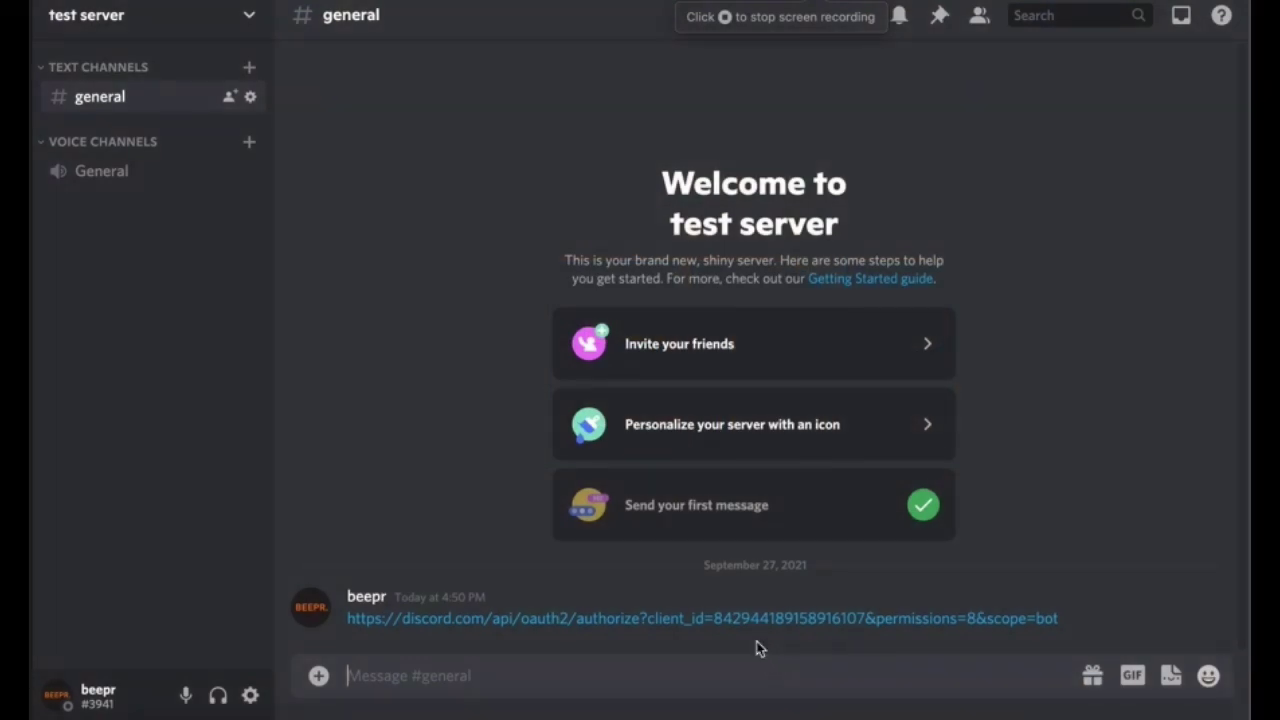
# Step: Authorize the BEEPR LLC bot for the test server through its posted invite link and dismiss the authorization dialog
pyautogui.click(750, 618)
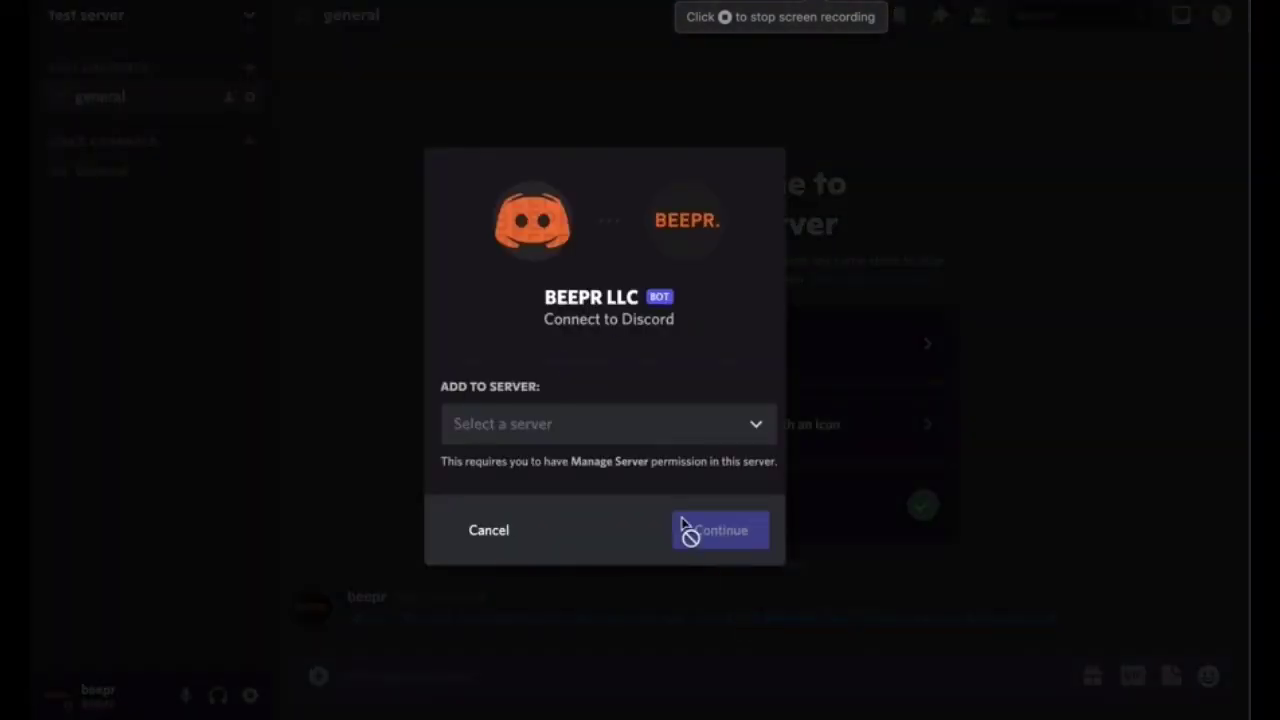
pyautogui.click(655, 434)
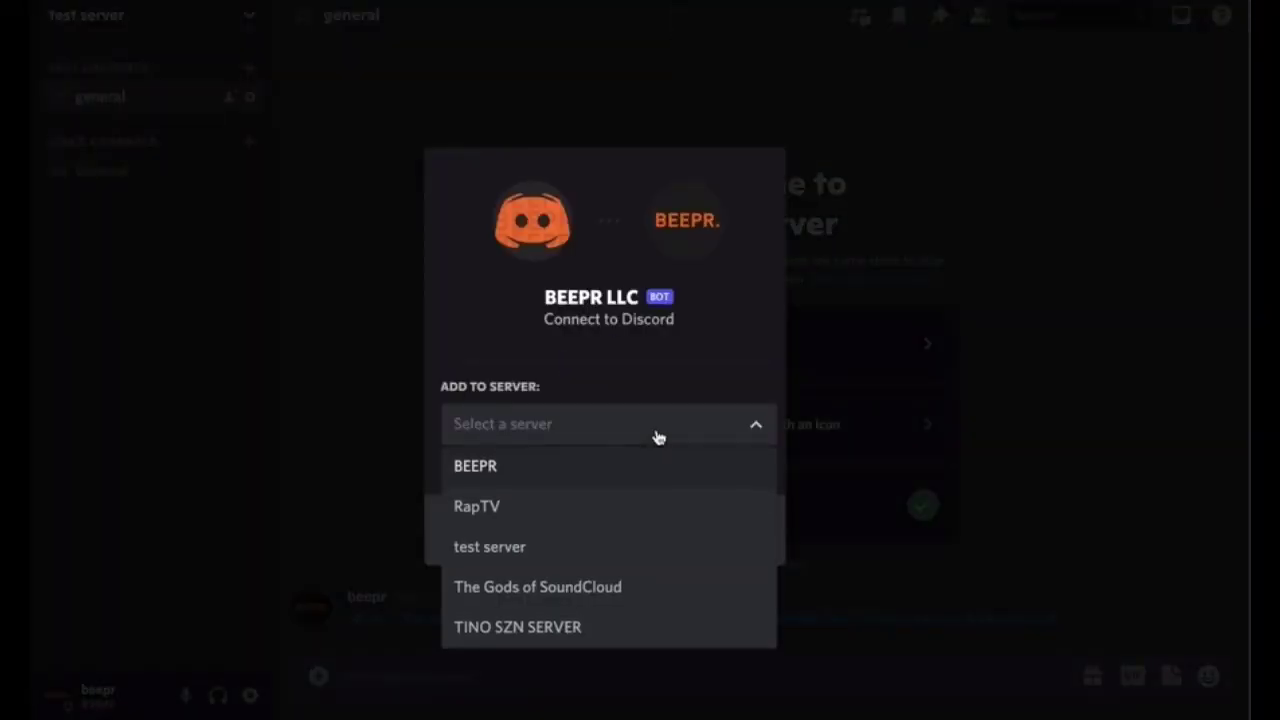
pyautogui.click(518, 562)
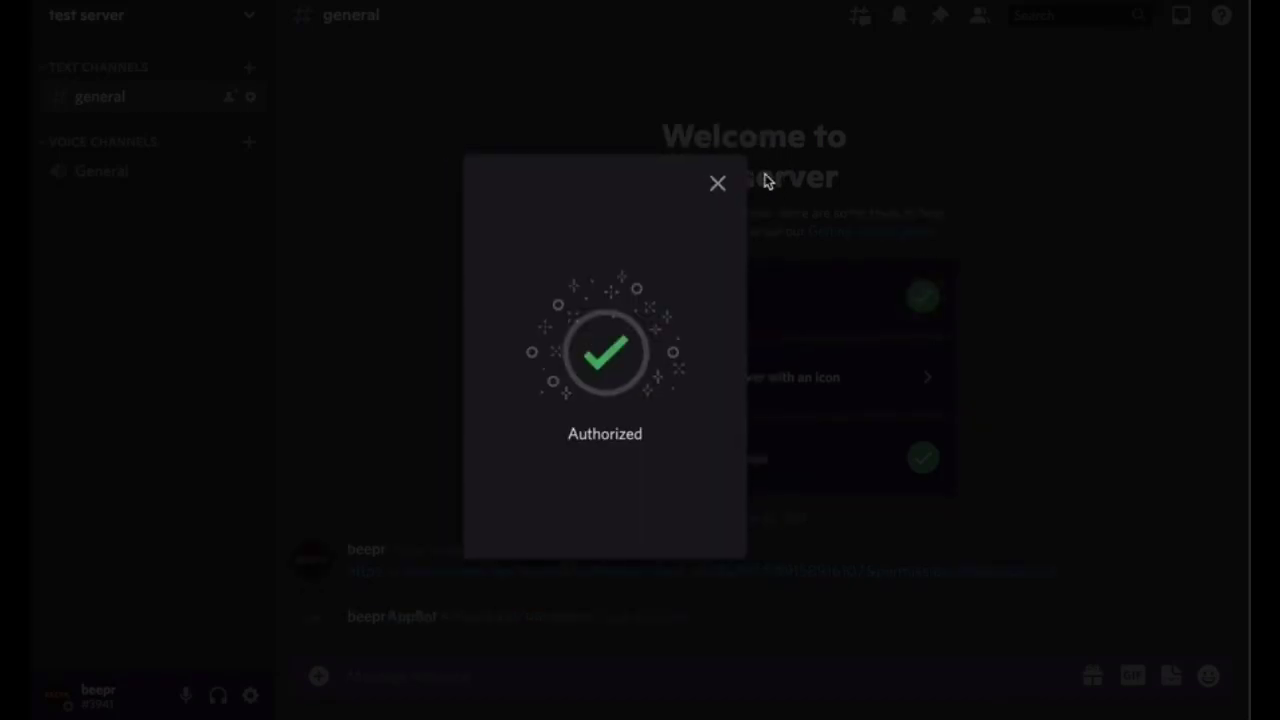
pyautogui.click(717, 184)
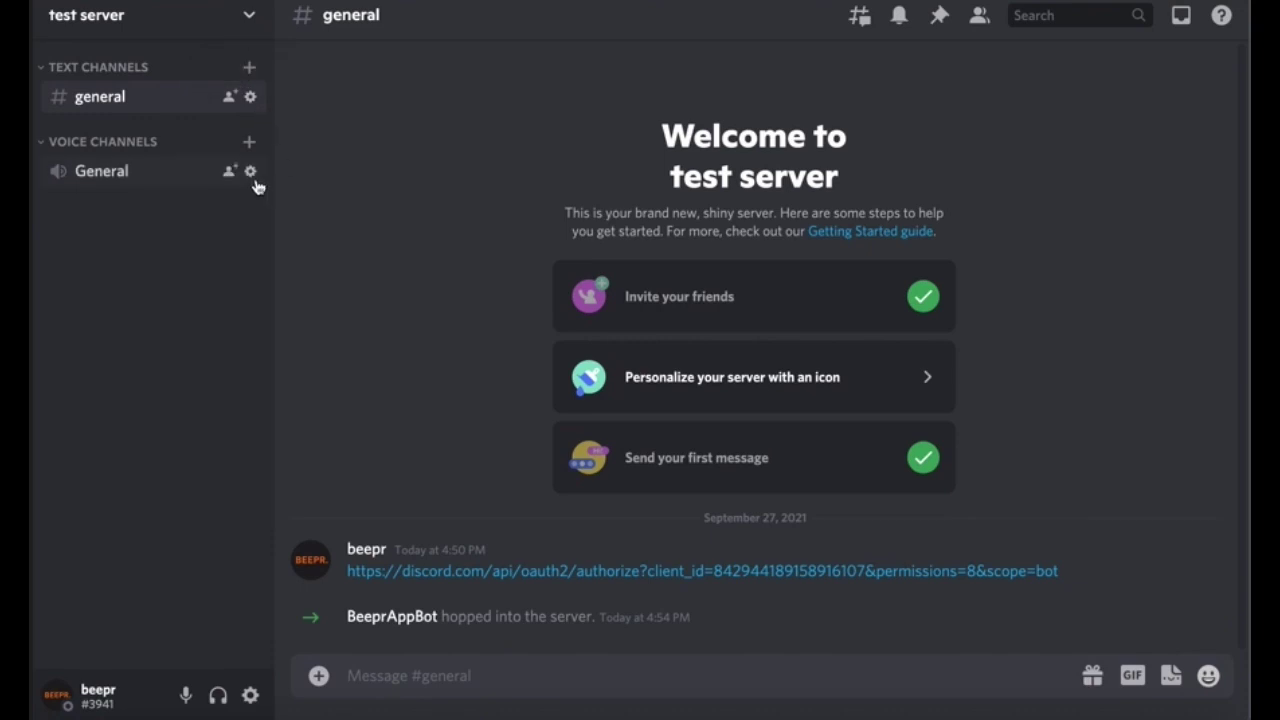
# Step: Create a private text channel named beepr-setup under Text Channels
pyautogui.click(249, 69)
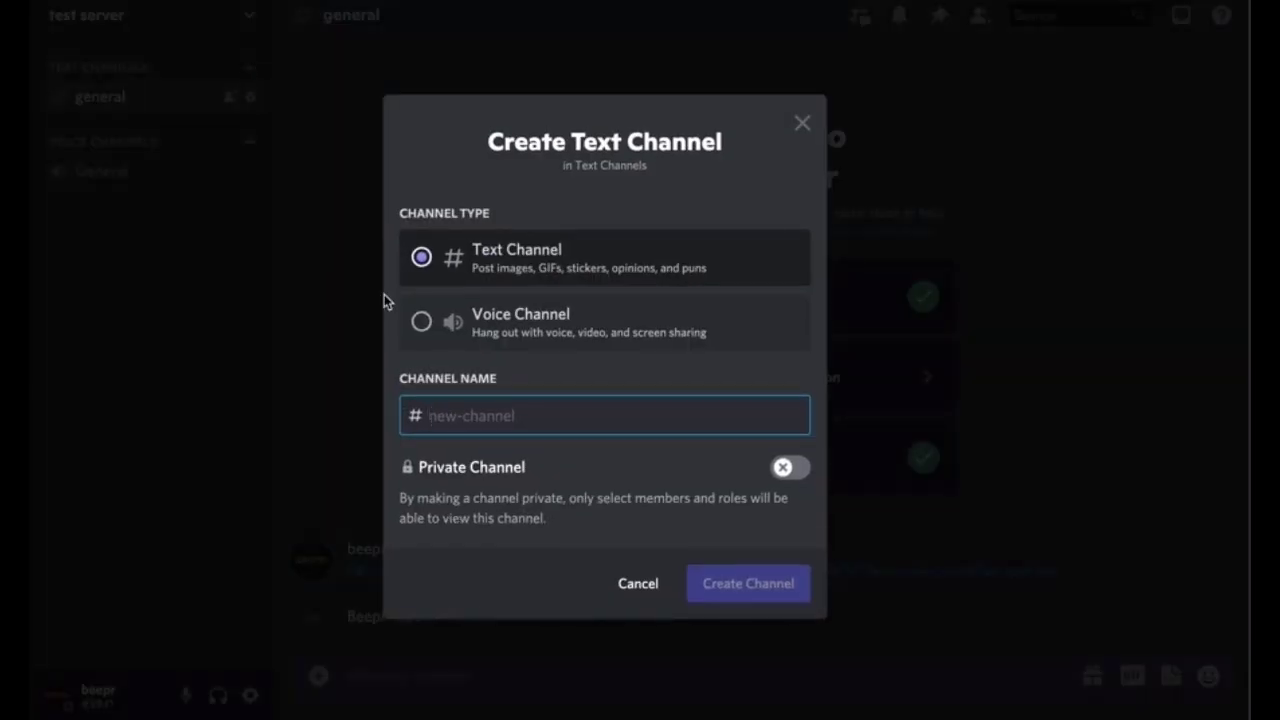
pyautogui.write('beepr-setup')
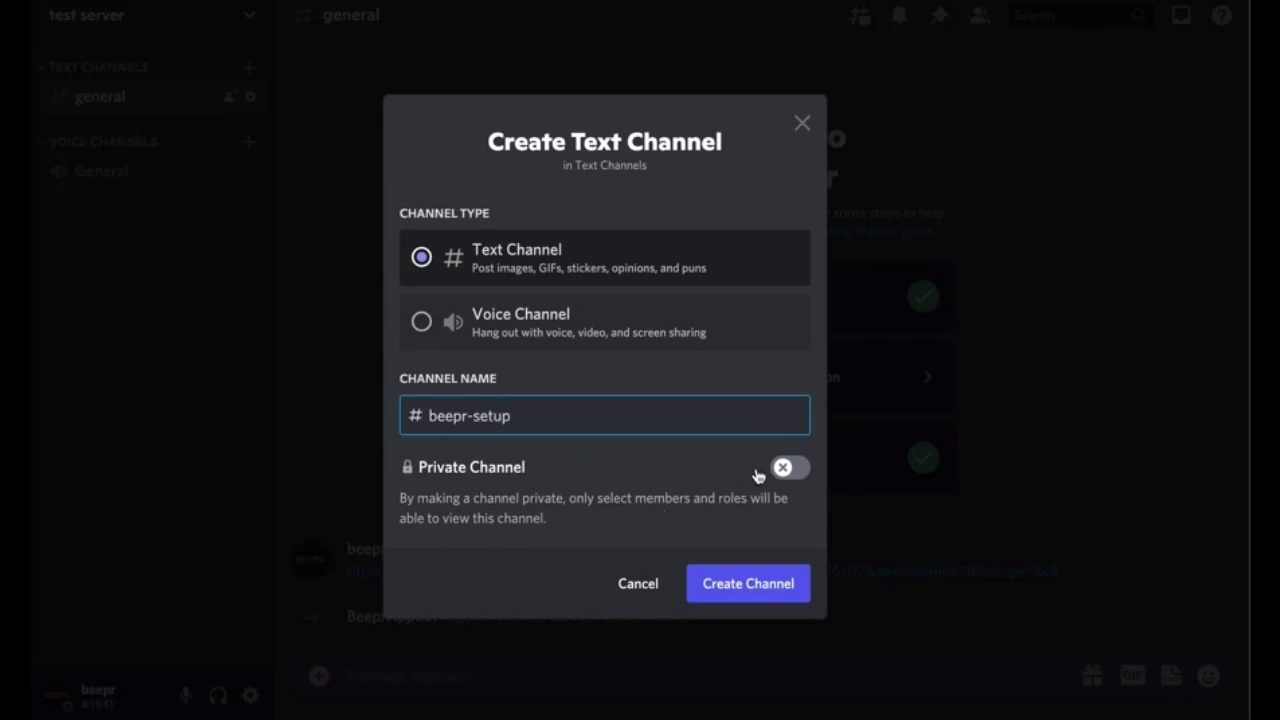
pyautogui.click(795, 468)
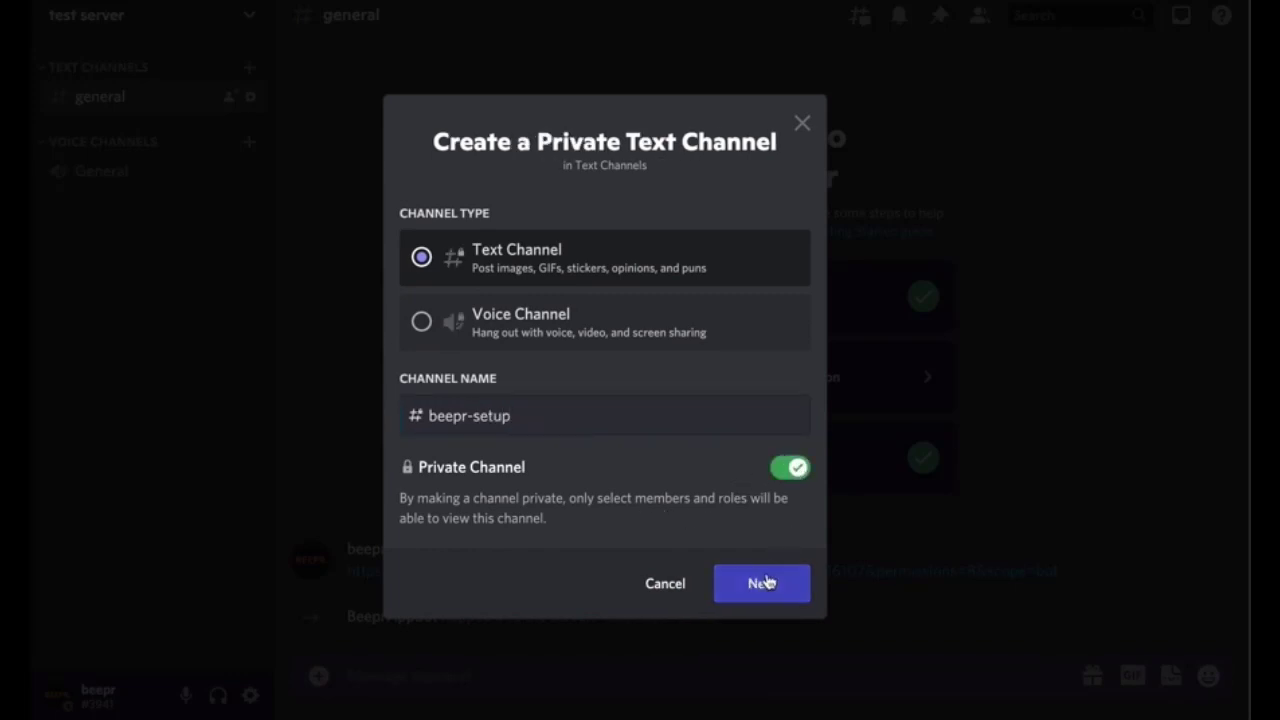
pyautogui.click(766, 585)
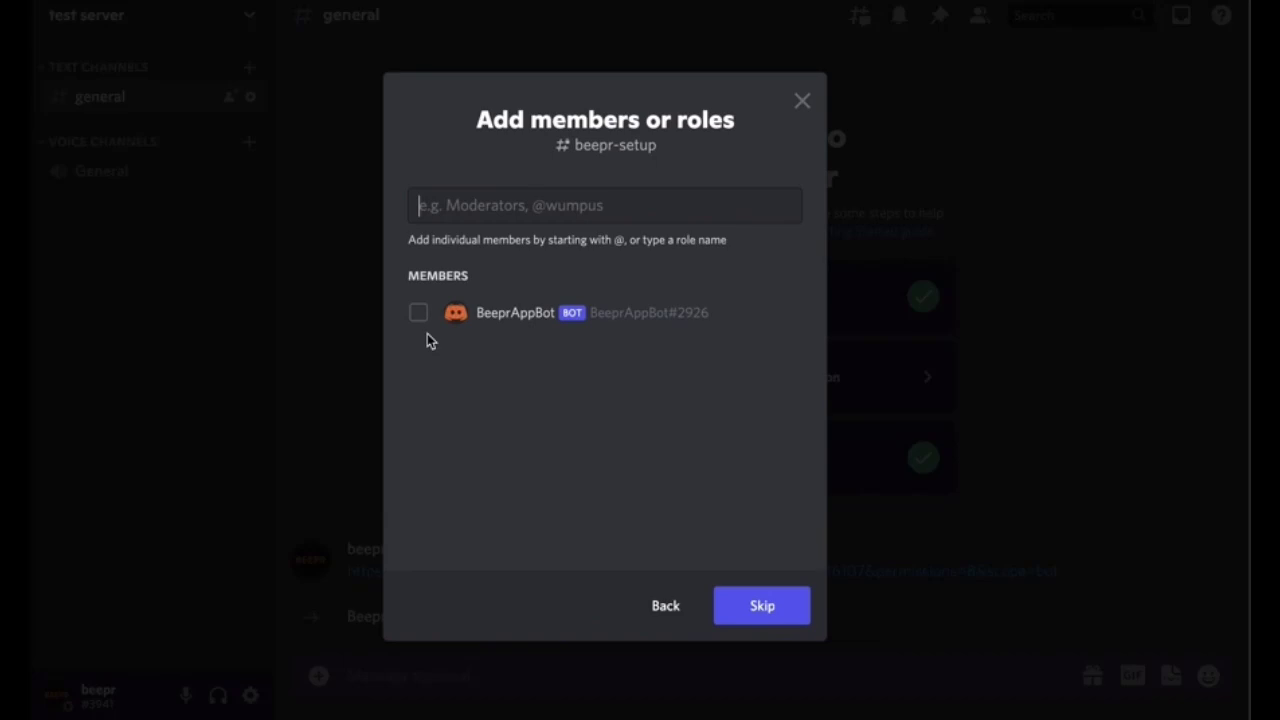
pyautogui.click(776, 617)
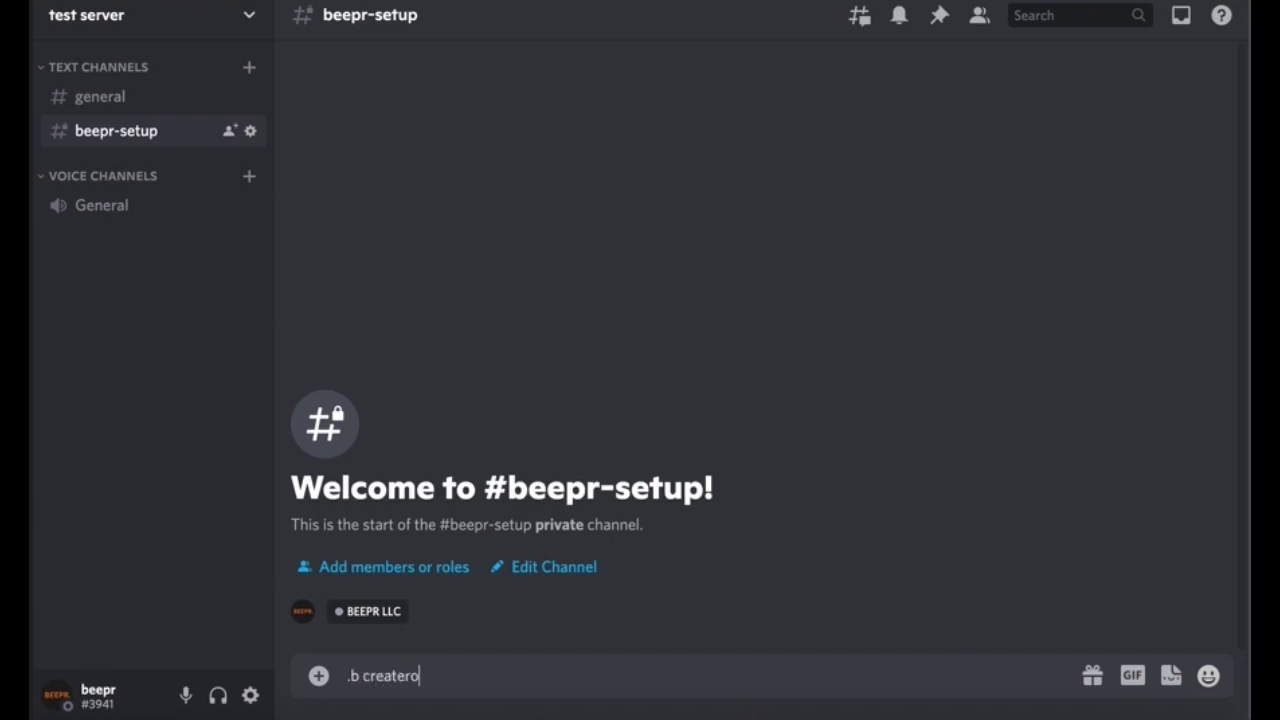
# Step: Send the bot's role creation command in beepr-setup and react with every emoji in the artist list ending with Lil Uzi Vert
pyautogui.press('Return')
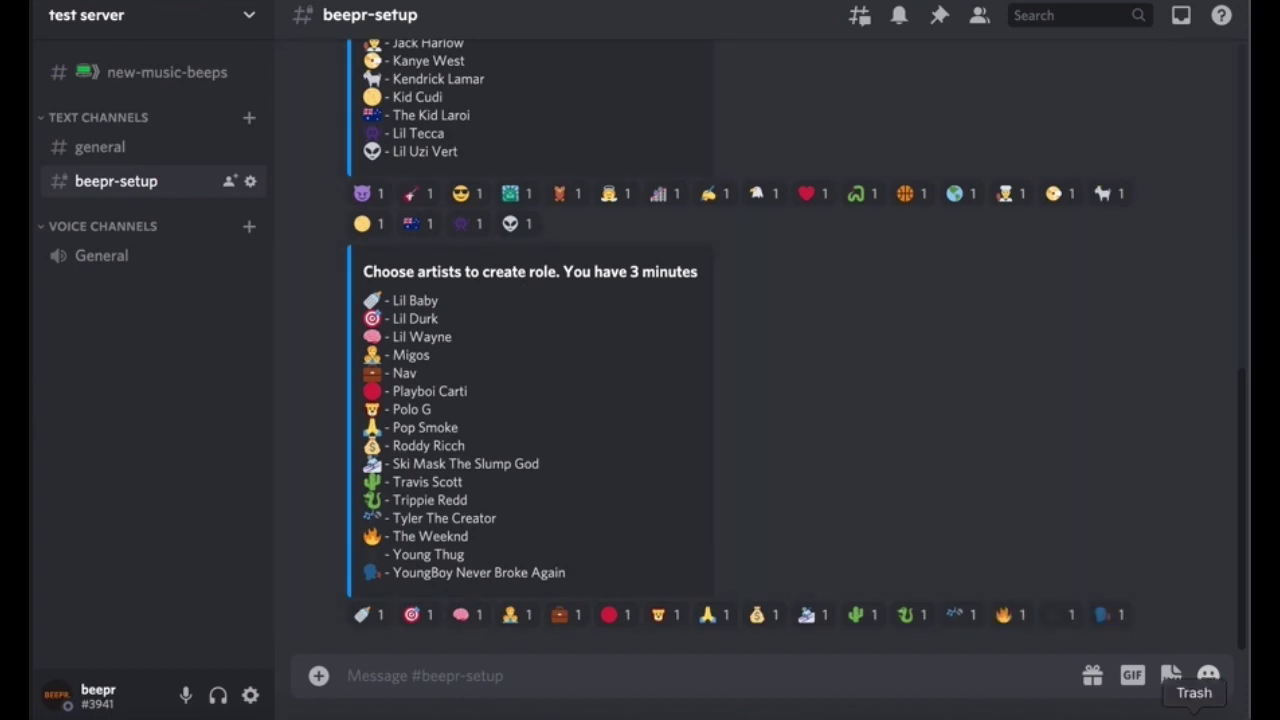
pyautogui.click(360, 194)
pyautogui.click(411, 194)
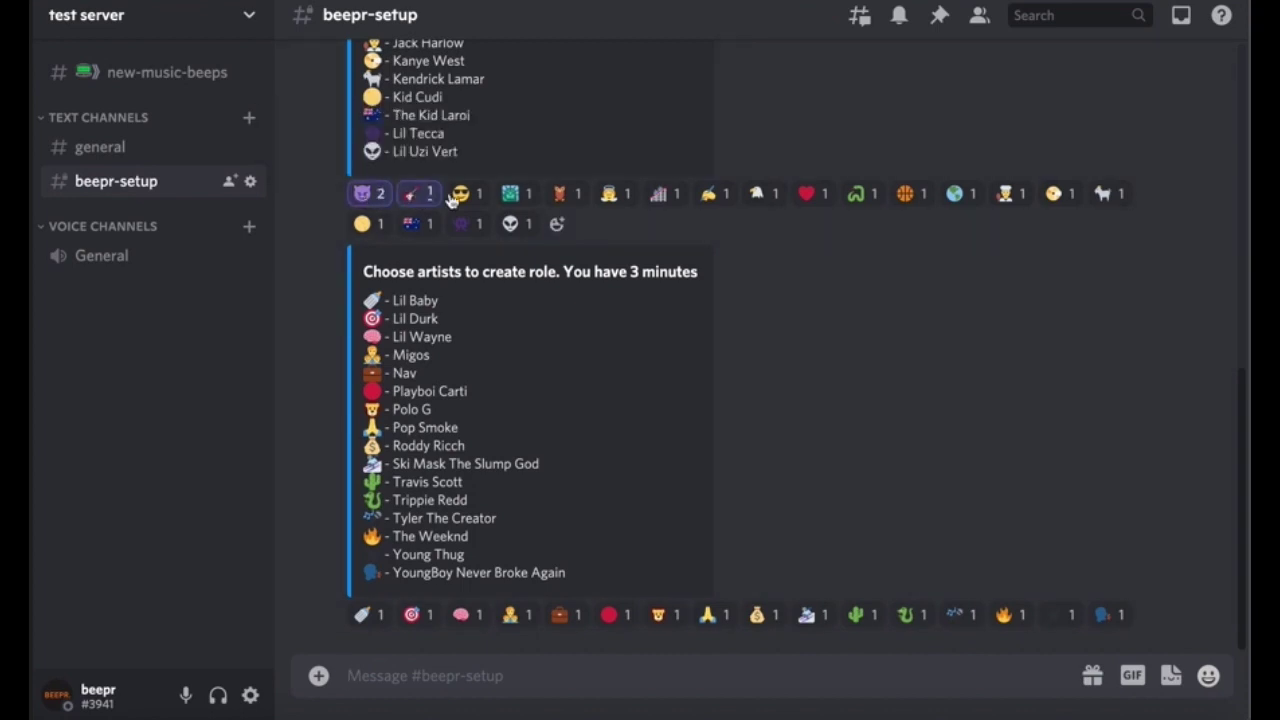
pyautogui.click(461, 194)
pyautogui.click(511, 194)
pyautogui.click(578, 196)
pyautogui.click(616, 196)
pyautogui.click(666, 196)
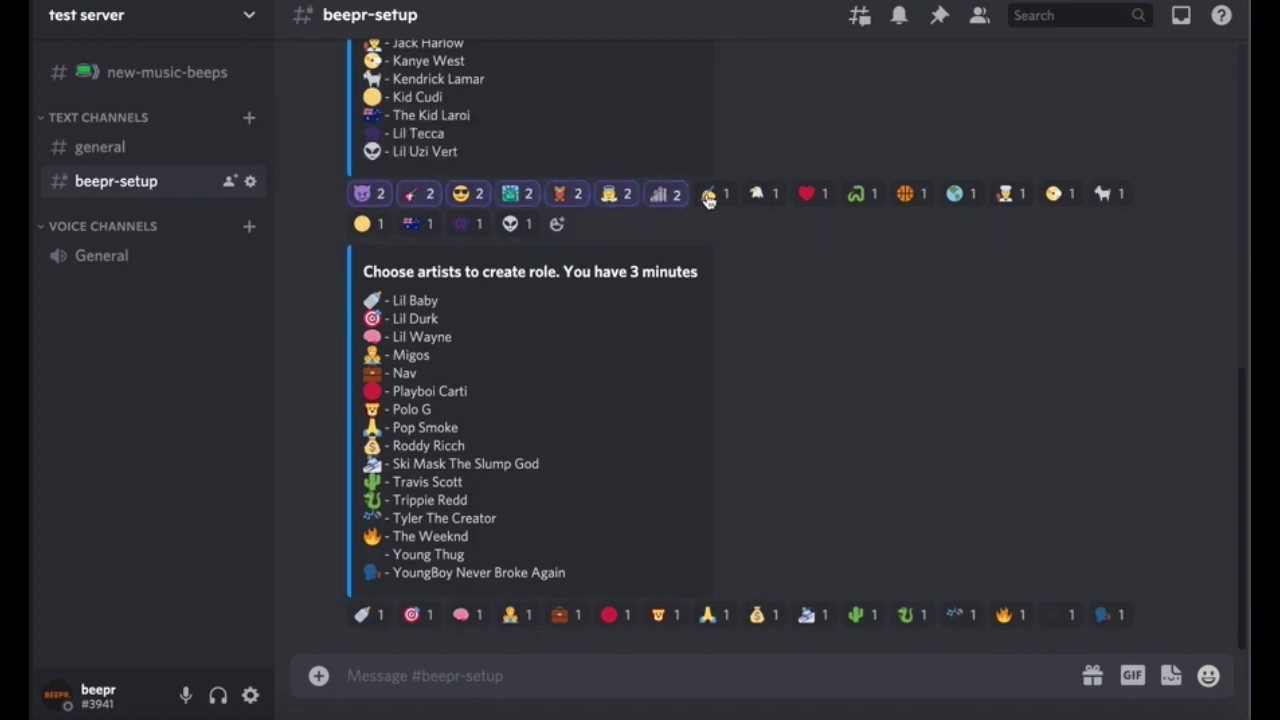
pyautogui.click(716, 196)
pyautogui.click(766, 196)
pyautogui.click(830, 196)
pyautogui.click(864, 196)
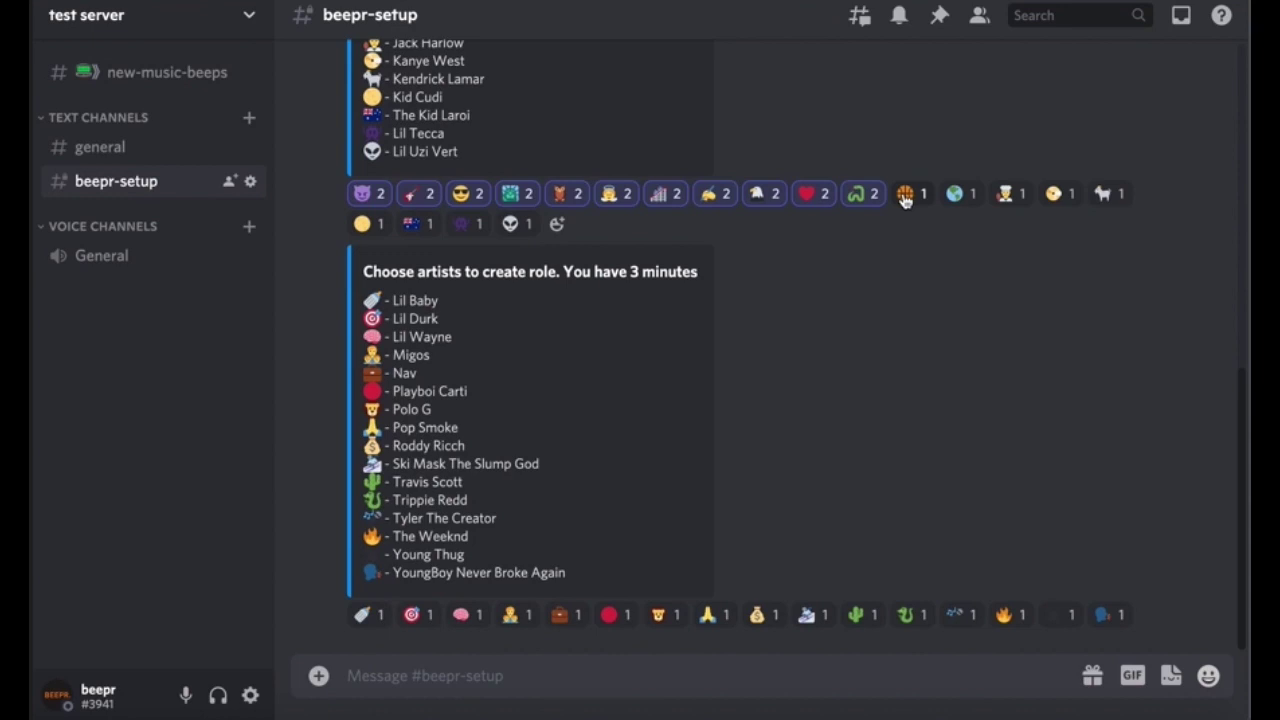
pyautogui.click(912, 196)
pyautogui.click(962, 196)
pyautogui.click(1016, 196)
pyautogui.click(1060, 196)
pyautogui.click(1110, 196)
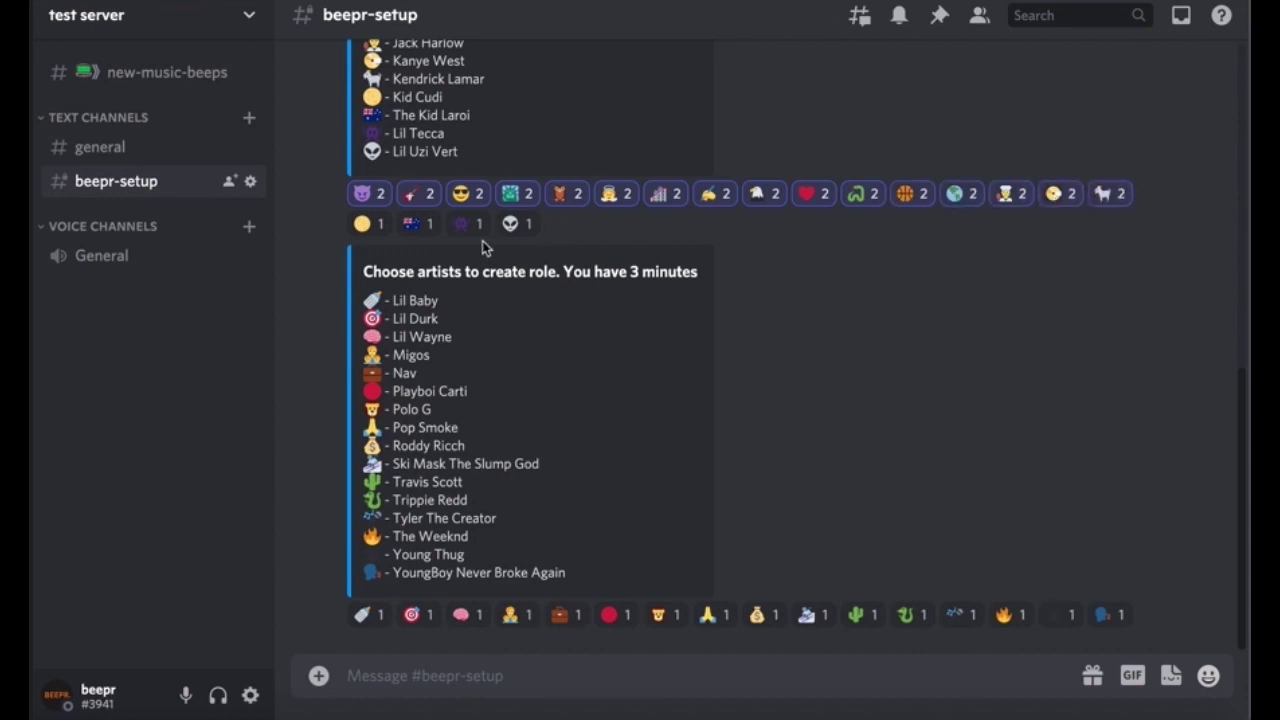
pyautogui.click(368, 224)
pyautogui.click(418, 224)
pyautogui.click(468, 224)
pyautogui.click(518, 224)
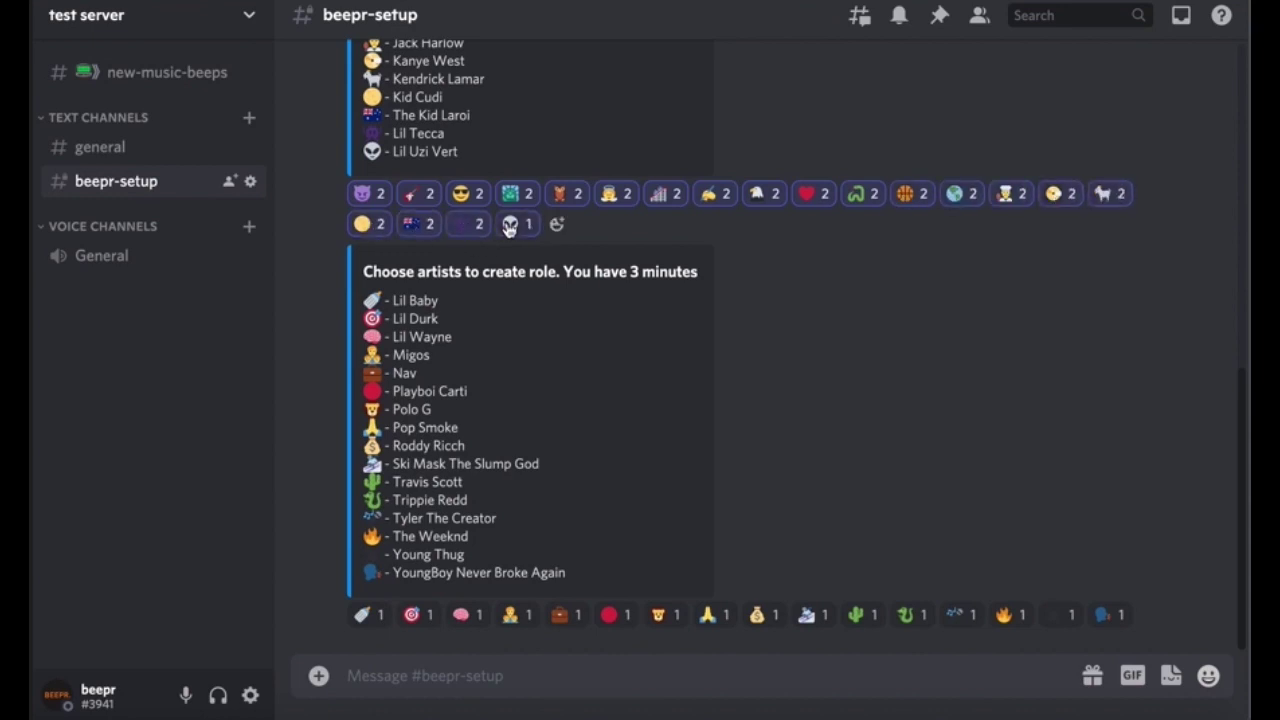
# Step: React with every artist emoji in the second role creation list, from Lil Baby to YoungBoy Never Broke Again
pyautogui.click(368, 615)
pyautogui.click(410, 616)
pyautogui.click(462, 615)
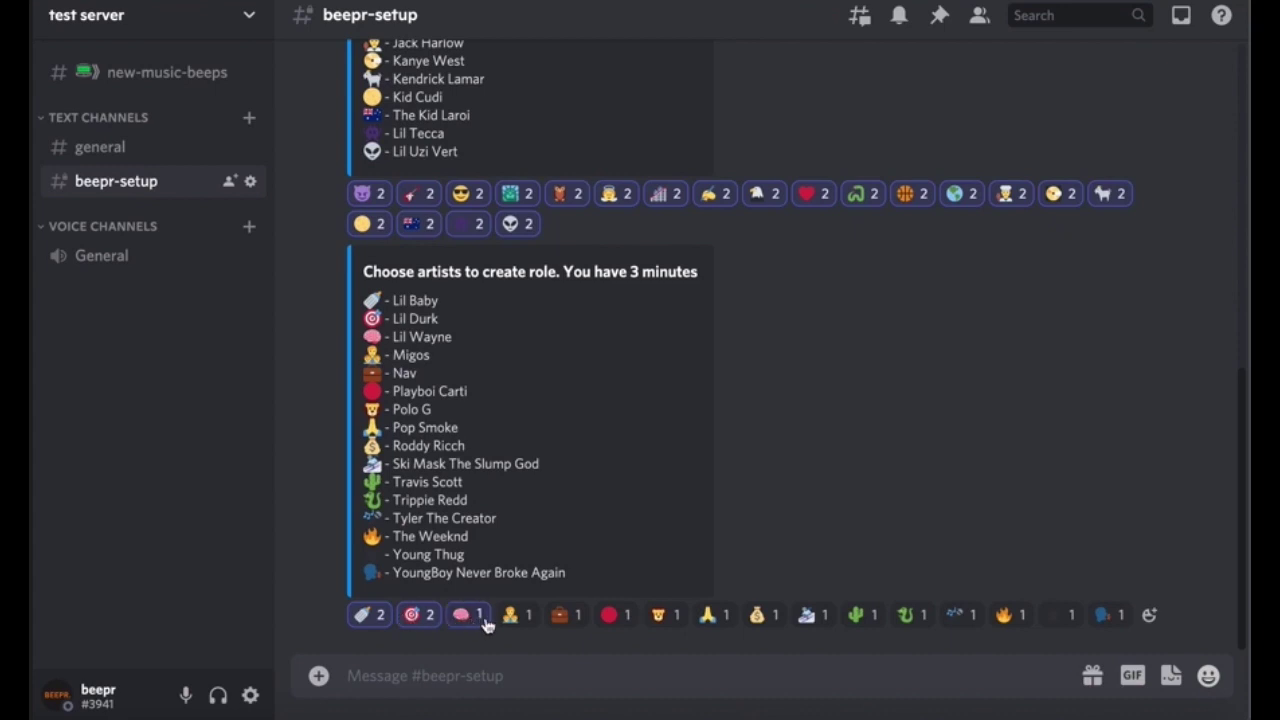
pyautogui.click(512, 615)
pyautogui.click(562, 615)
pyautogui.click(612, 616)
pyautogui.click(662, 616)
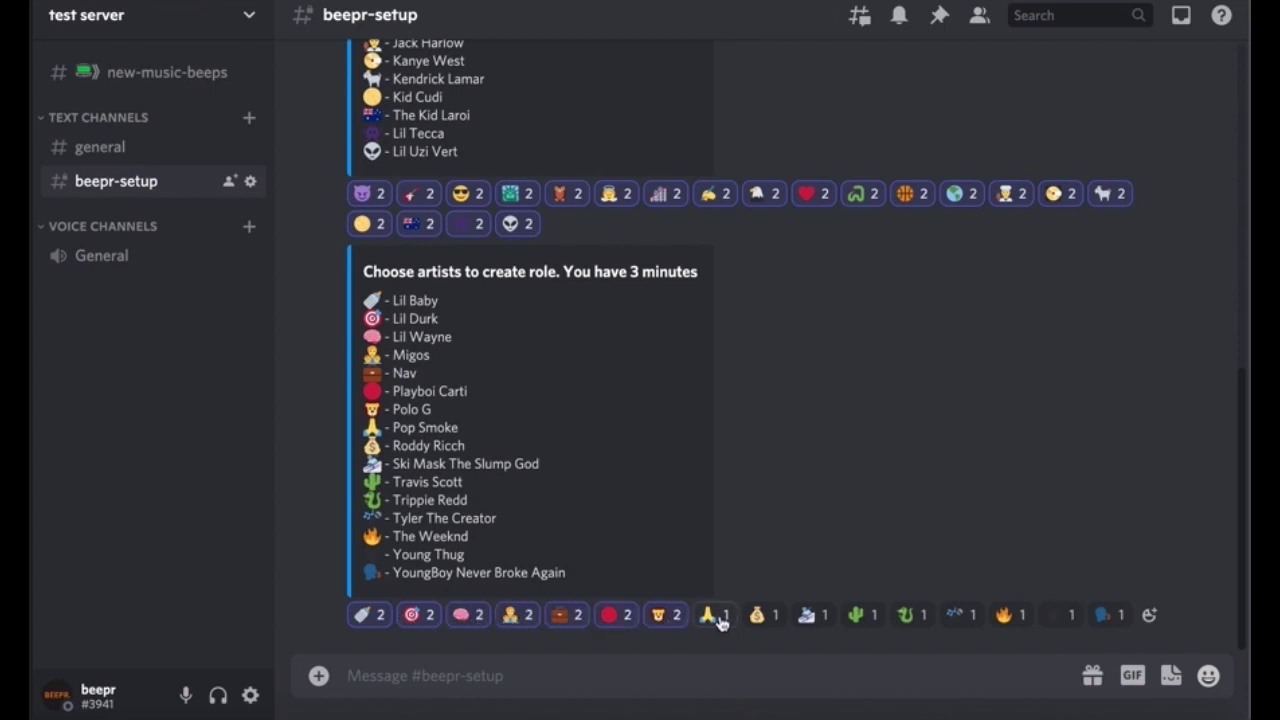
pyautogui.click(712, 616)
pyautogui.click(762, 616)
pyautogui.click(807, 615)
pyautogui.click(857, 615)
pyautogui.click(907, 615)
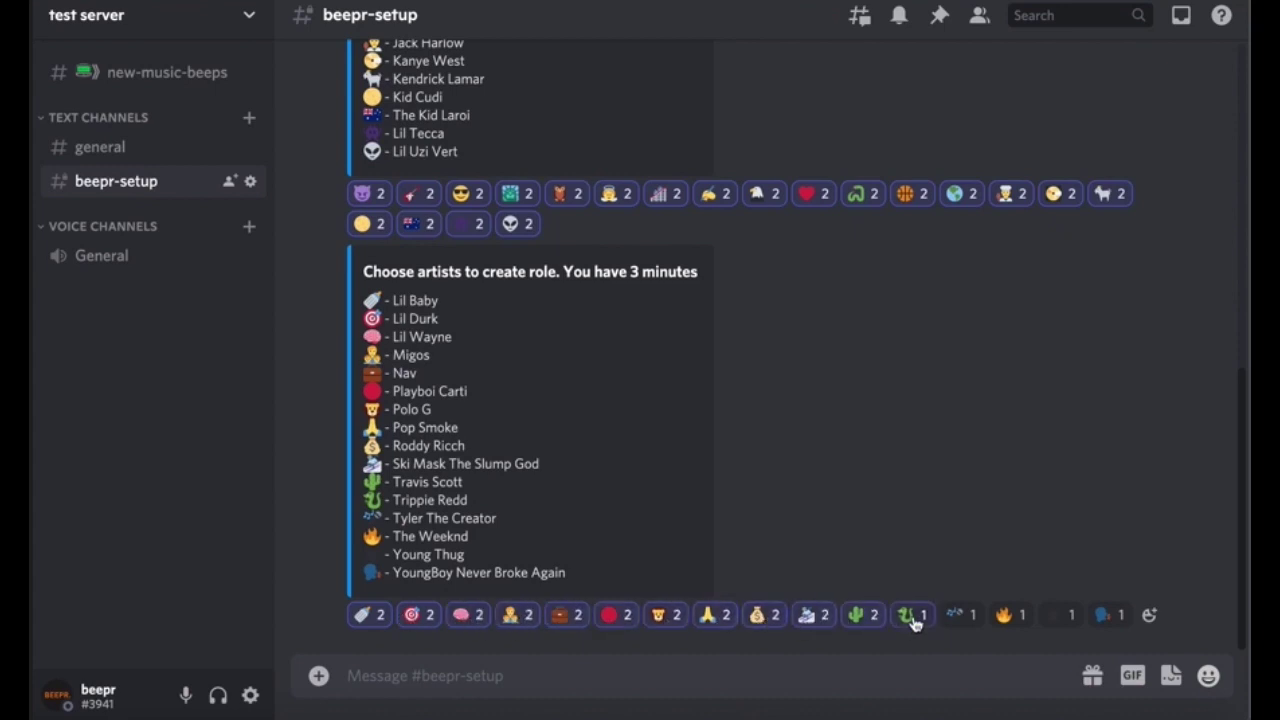
pyautogui.click(957, 615)
pyautogui.click(1007, 615)
pyautogui.click(1062, 615)
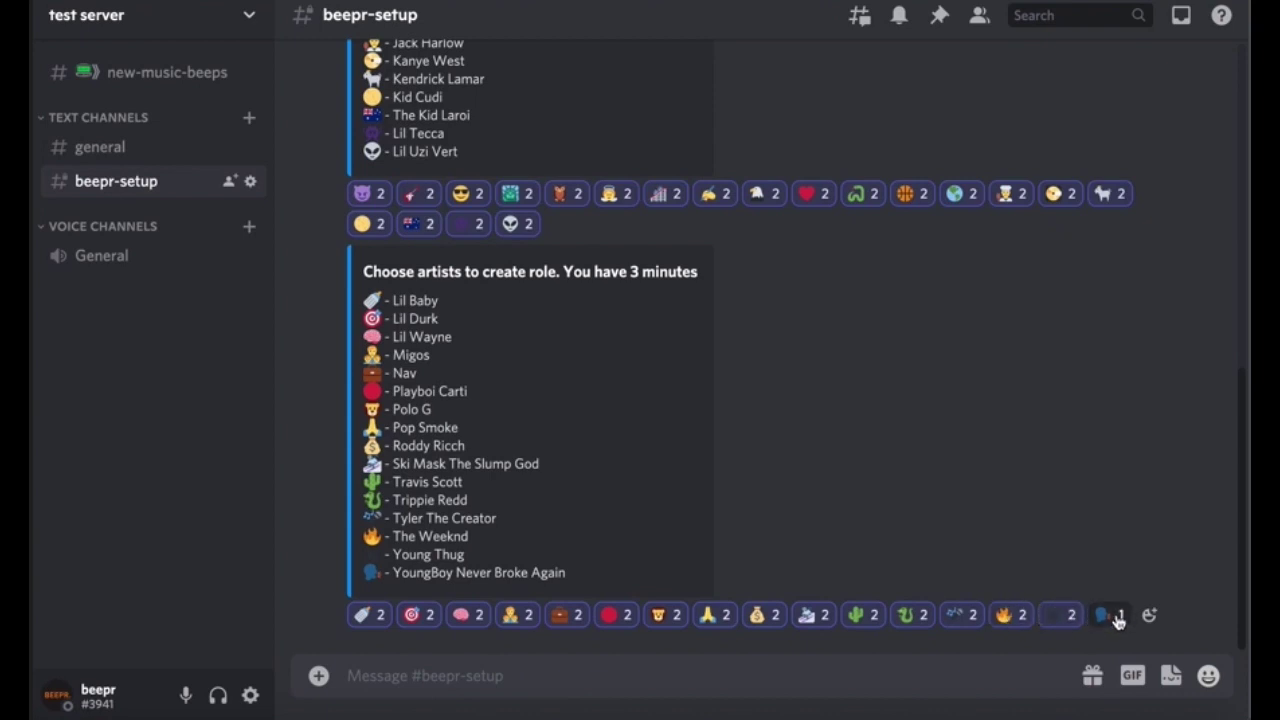
pyautogui.click(1108, 615)
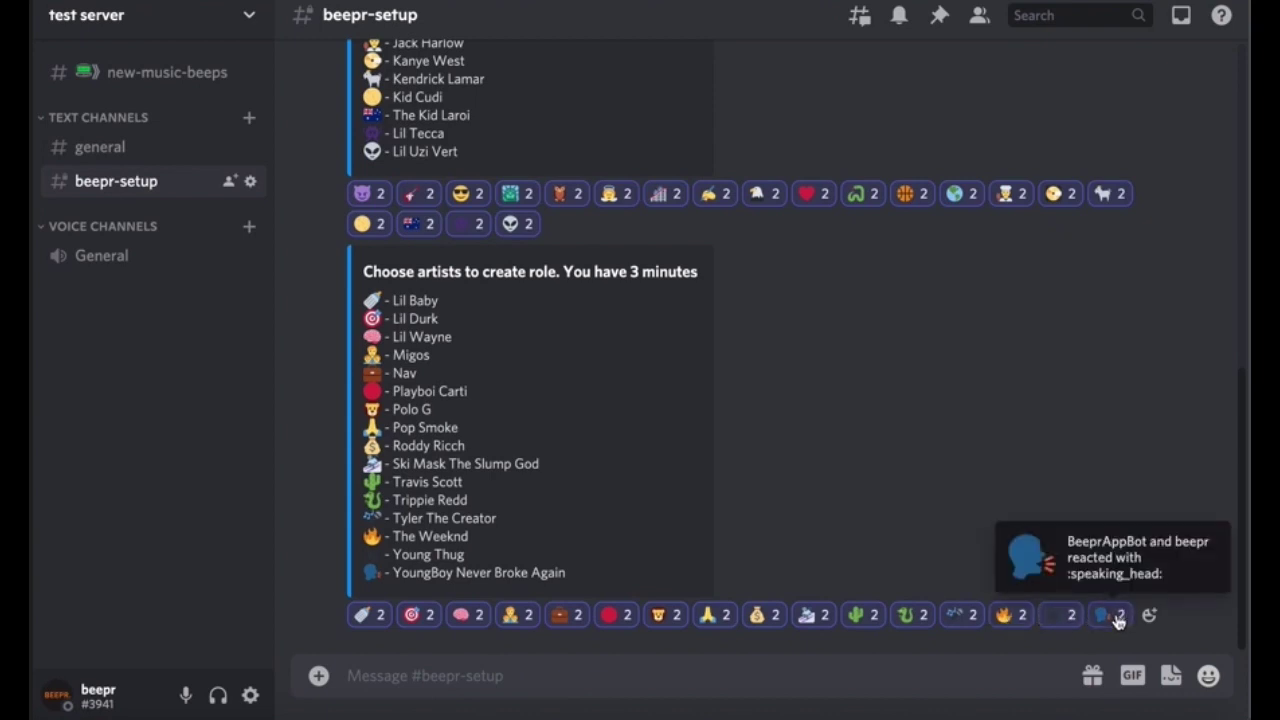
# Step: Create a public text channel named beepr-roles under Text Channels
pyautogui.click(250, 120)
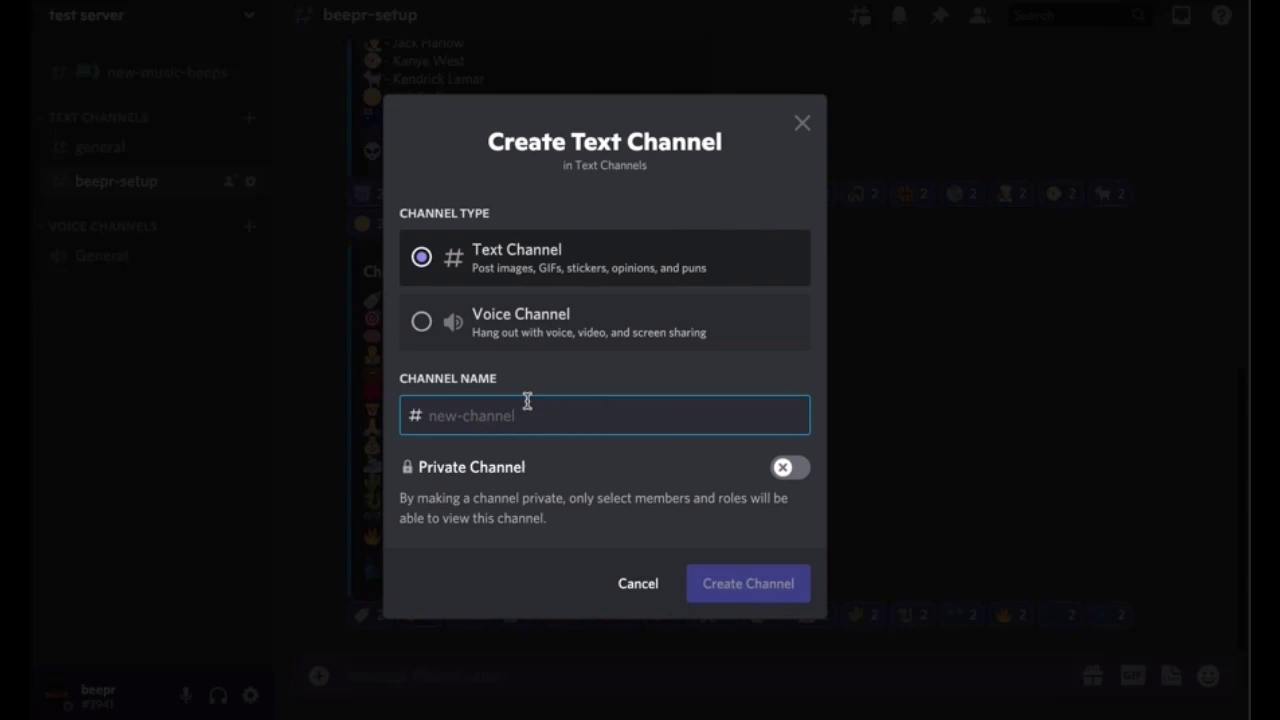
pyautogui.write('beepr-r')
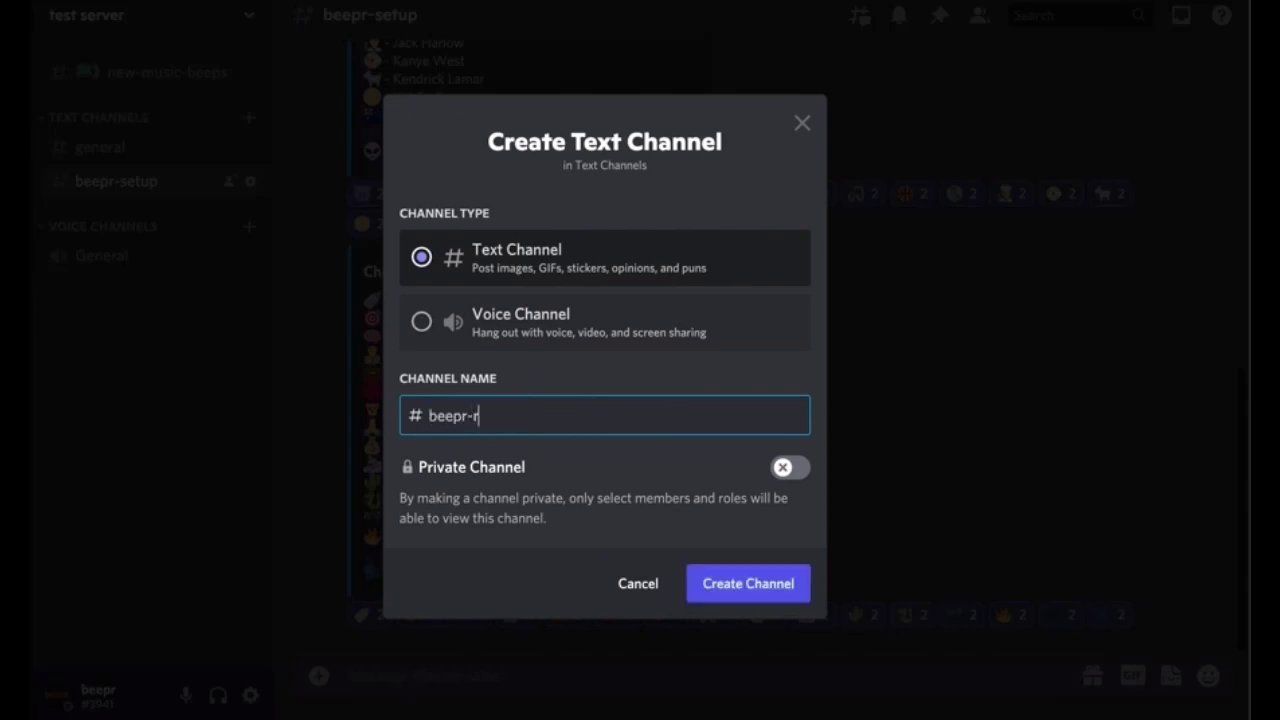
pyautogui.write('oles')
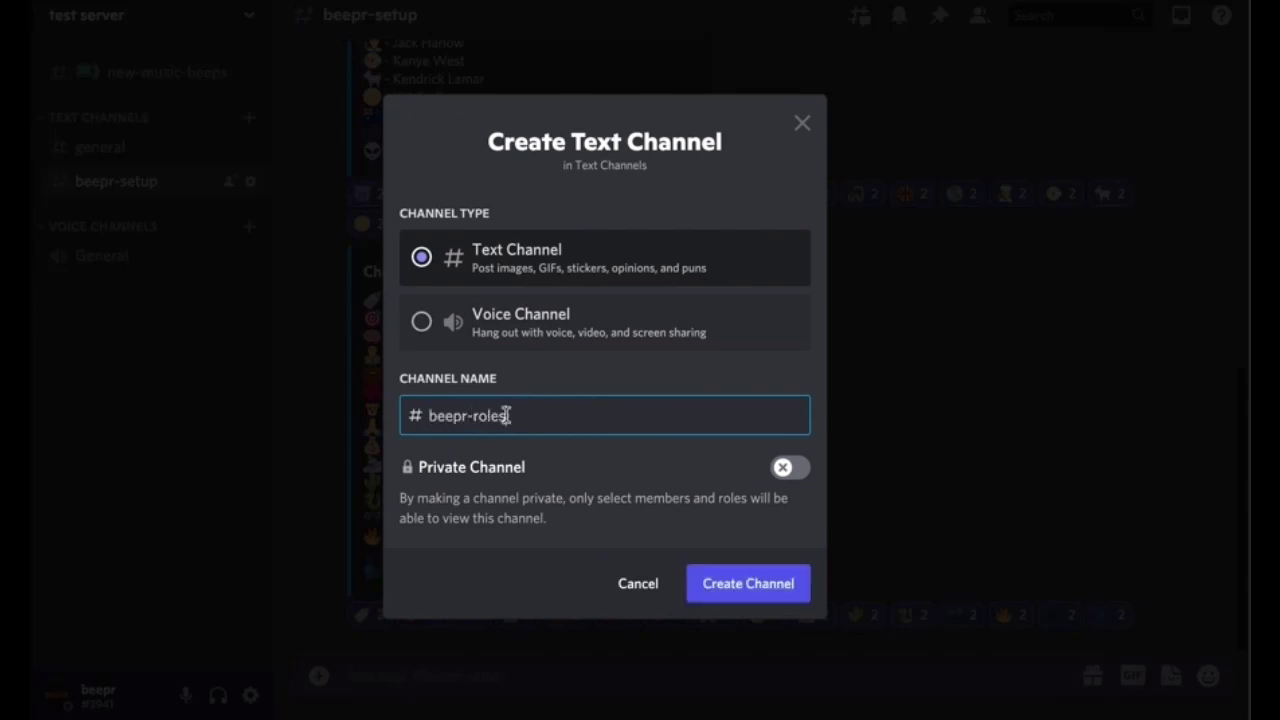
pyautogui.click(720, 592)
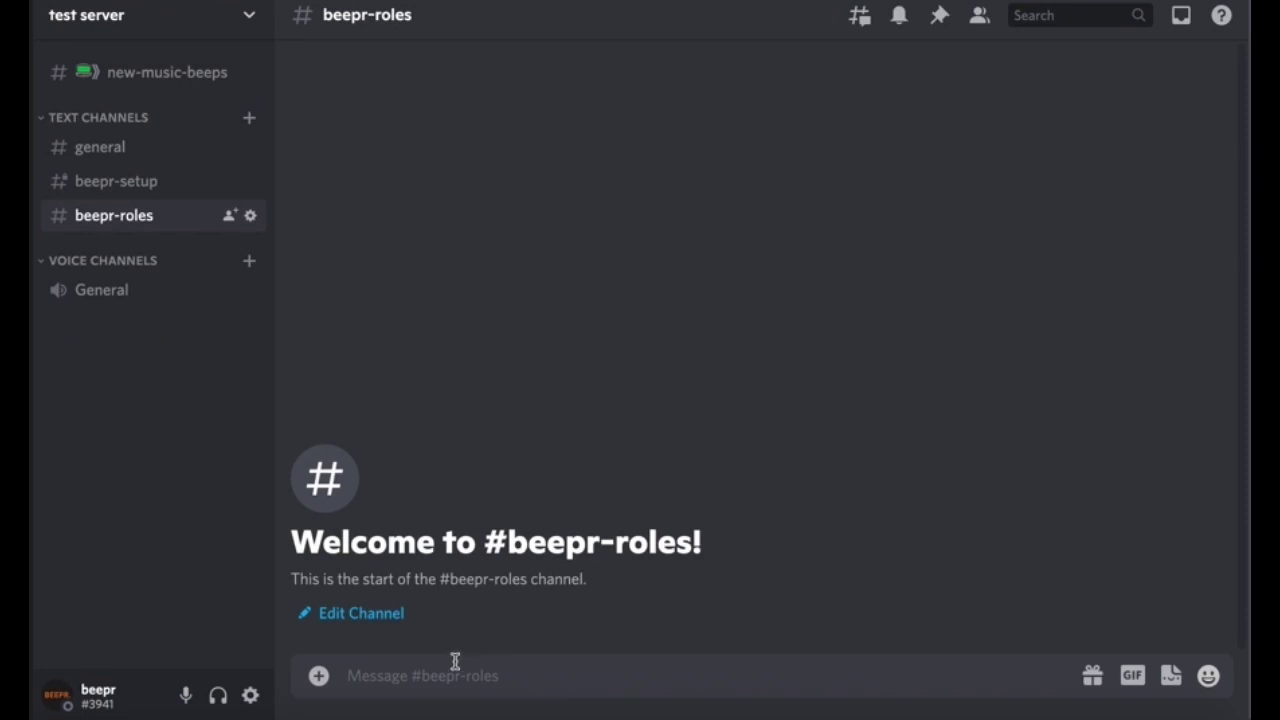
# Step: Send the bot command ".b reactionrole" in the beepr-roles channel
pyautogui.click(455, 670)
pyautogui.write('.b reactionrole')
pyautogui.press('Return')
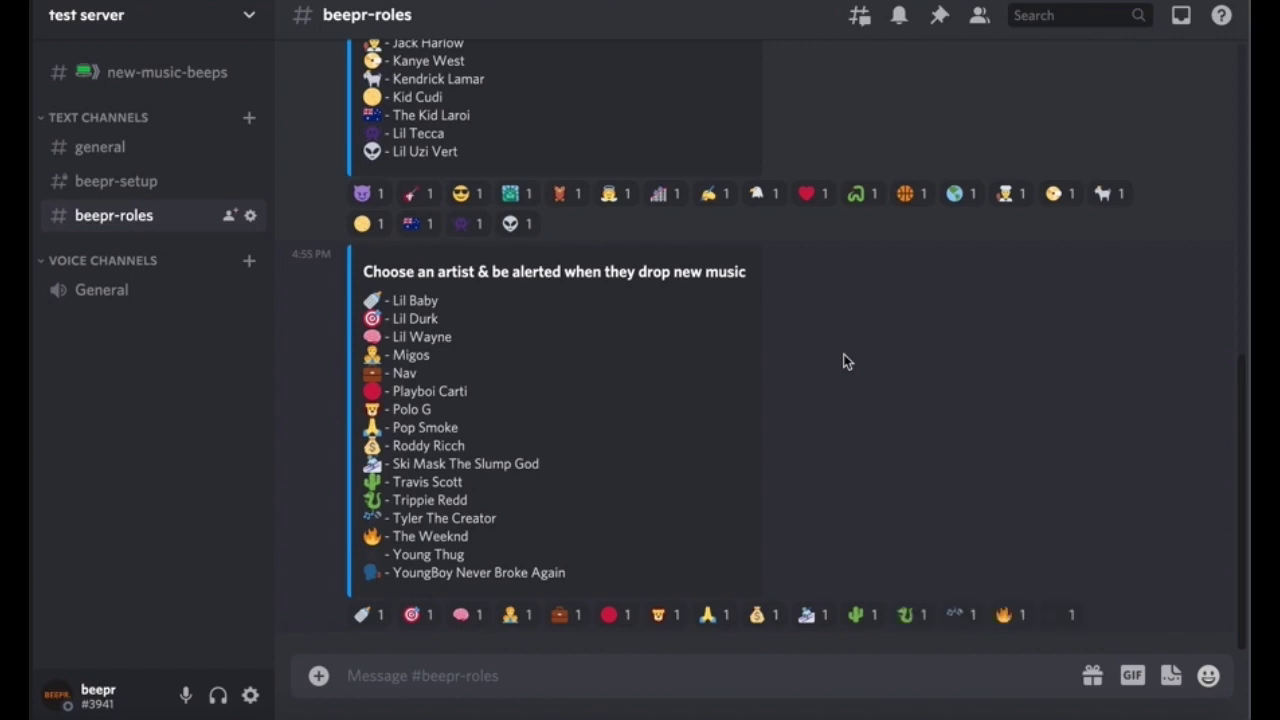
# Step: React with the 21 Savage and A Boogie Wit Da Hoodie emojis on the first artist alert list in beepr-roles
pyautogui.scroll(1, 843, 361)
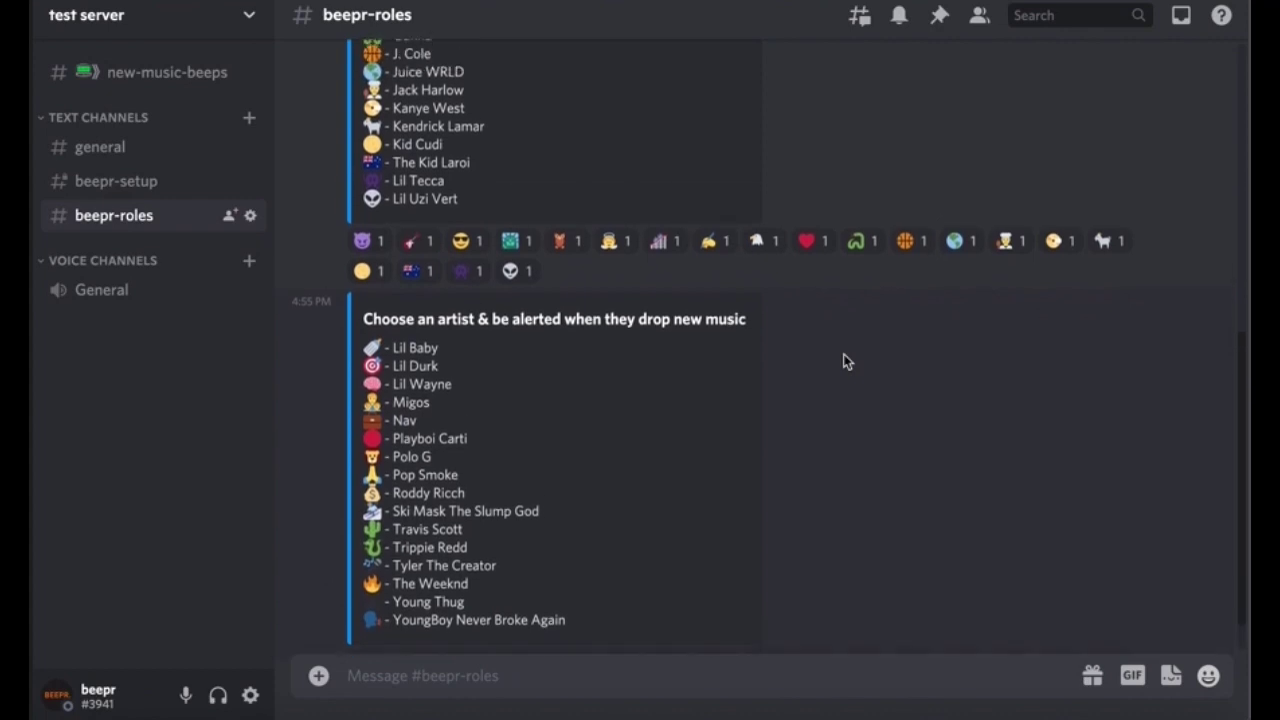
pyautogui.scroll(-1, 737, 131)
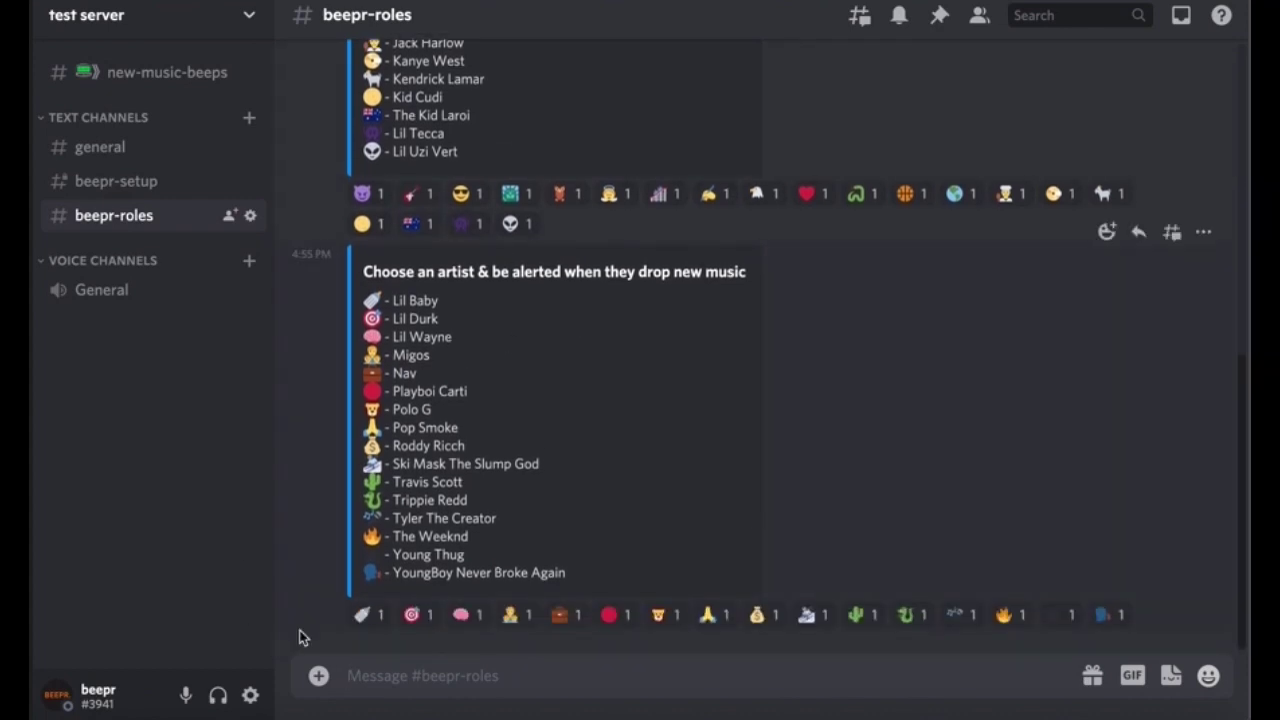
pyautogui.click(372, 203)
pyautogui.click(412, 203)
pyautogui.scroll(4, 412, 203)
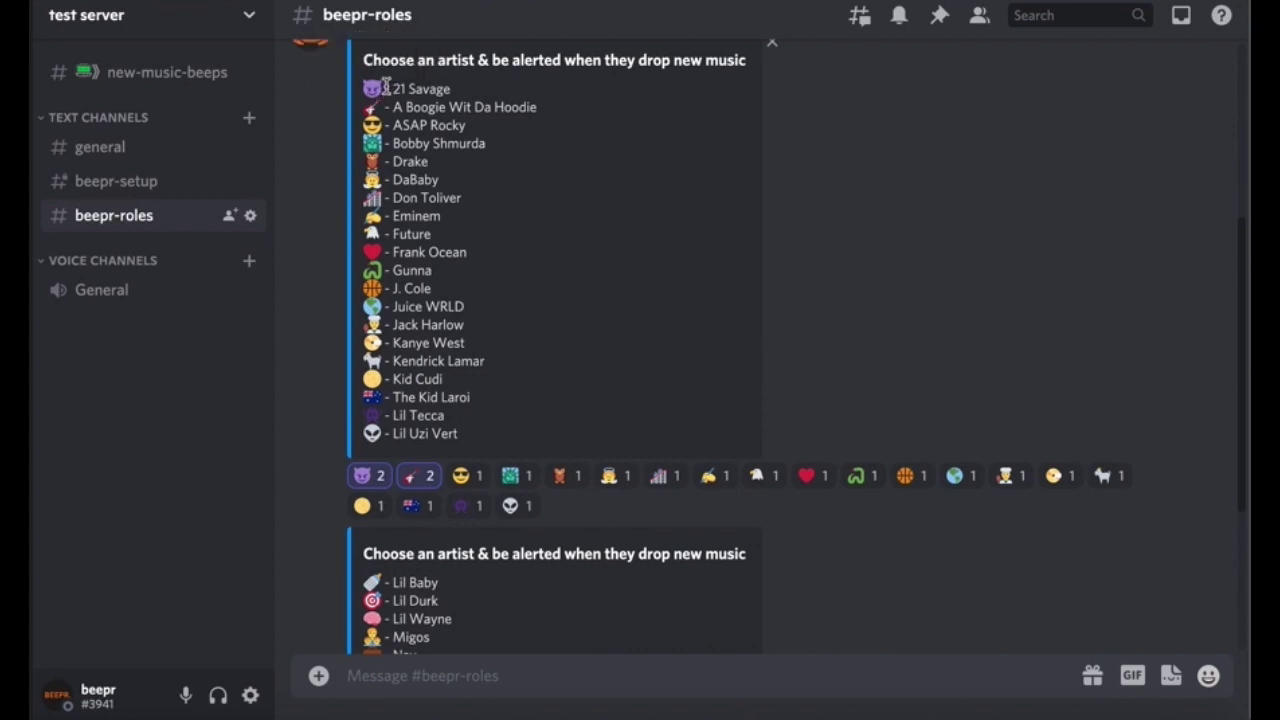
pyautogui.moveTo(363, 88); pyautogui.dragTo(563, 117)
pyautogui.click(624, 140)
# Step: Post "test." in the general channel and check the roles on the sender's profile card
pyautogui.click(143, 148)
pyautogui.write('te')
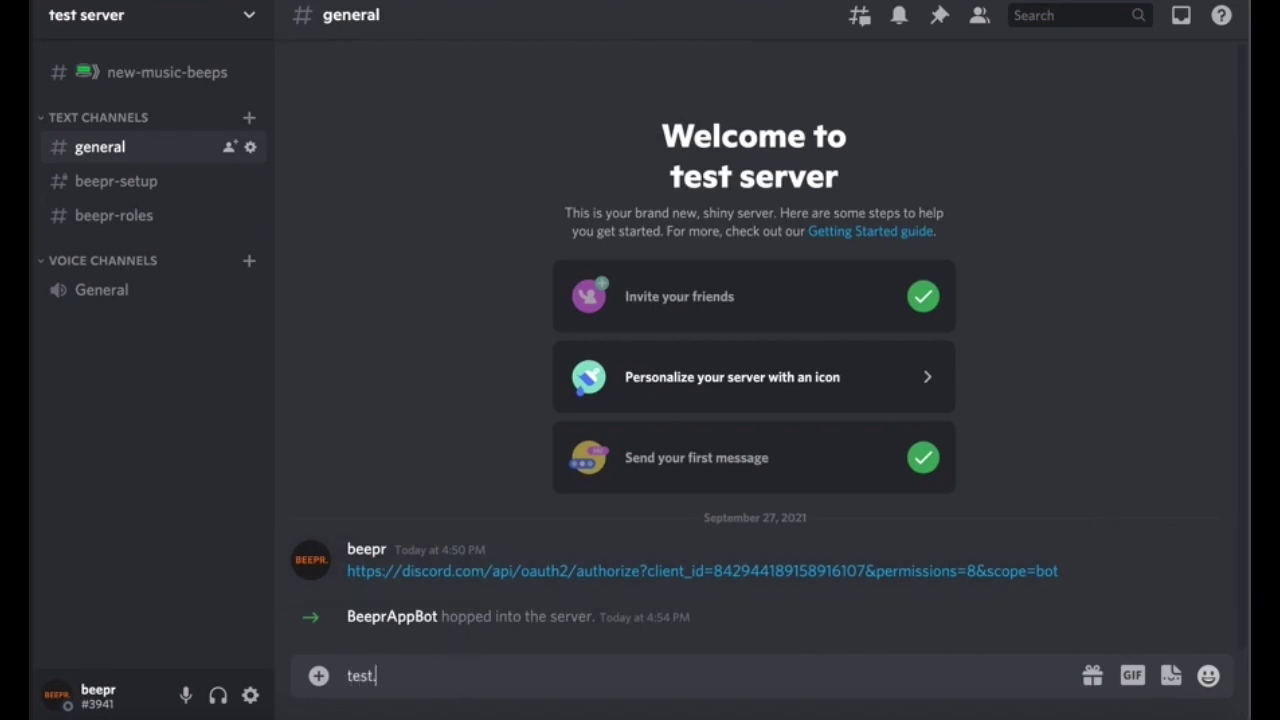
pyautogui.write('st.')
pyautogui.press('Return')
pyautogui.click(366, 597)
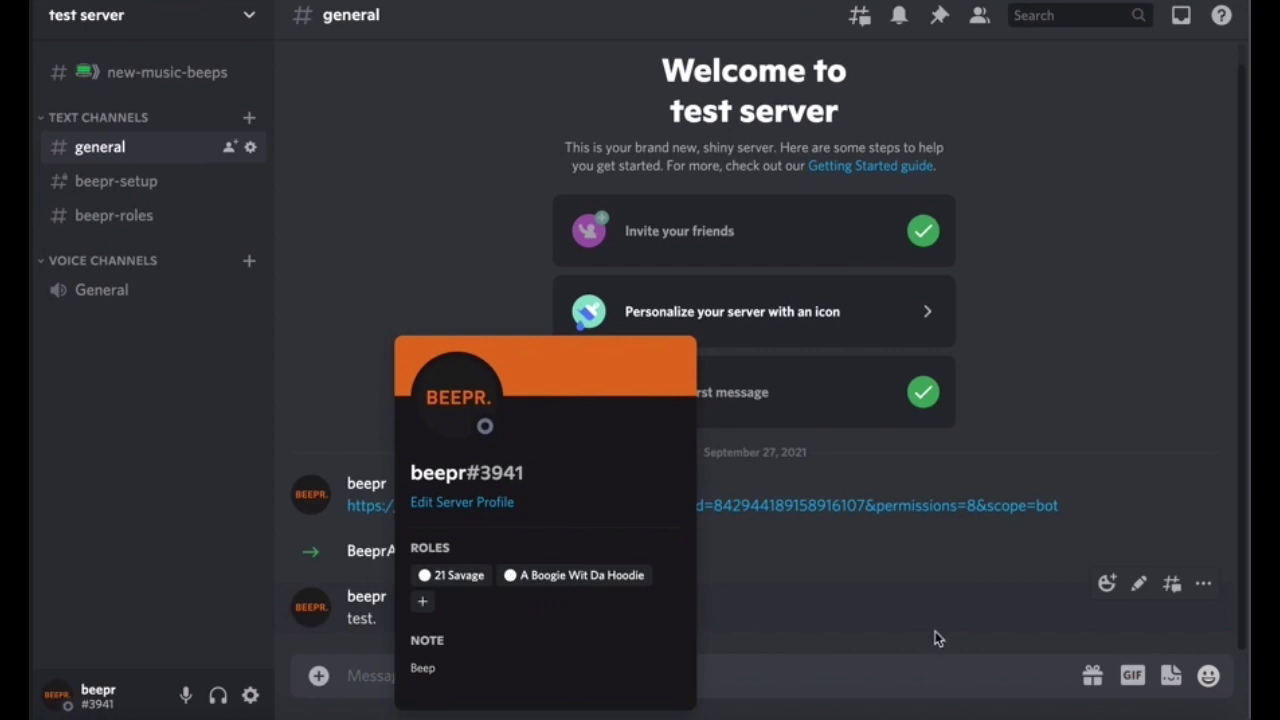
pyautogui.click(884, 573)
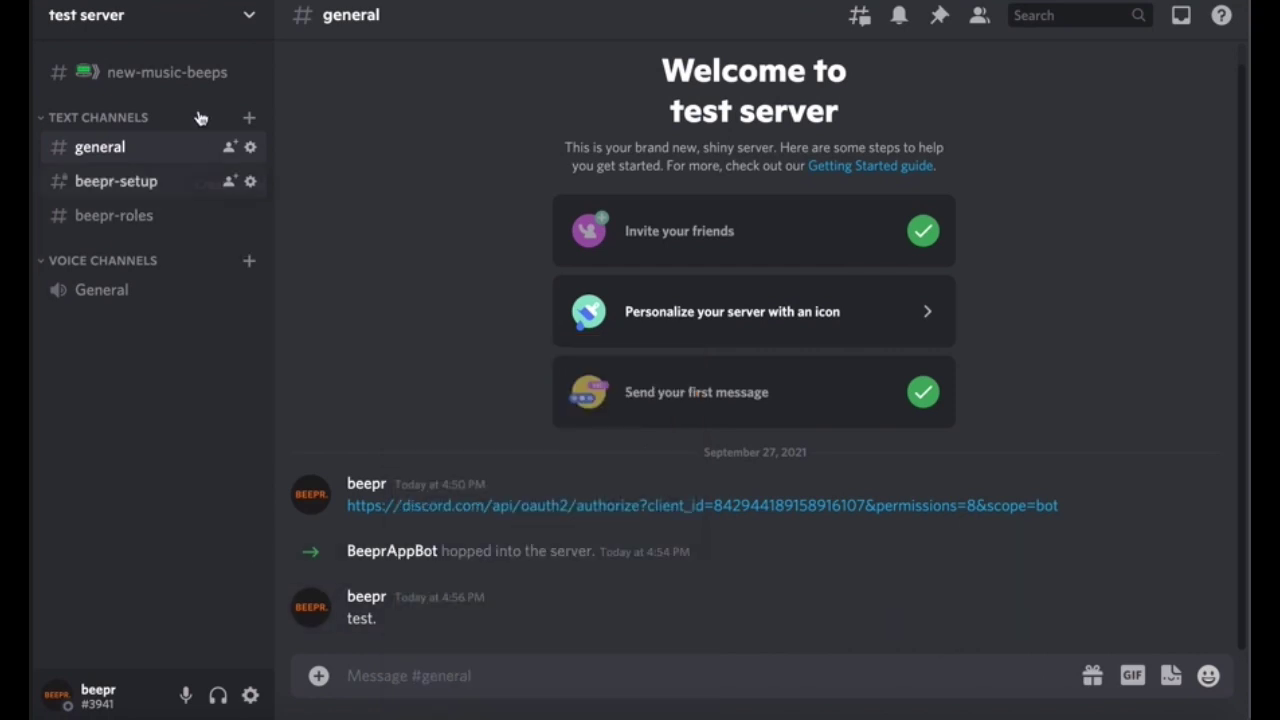
# Step: Move the new-music-beeps channel below beepr-roles under Text Channels and open its overview settings at the channel name
pyautogui.moveTo(182, 76); pyautogui.dragTo(176, 229)
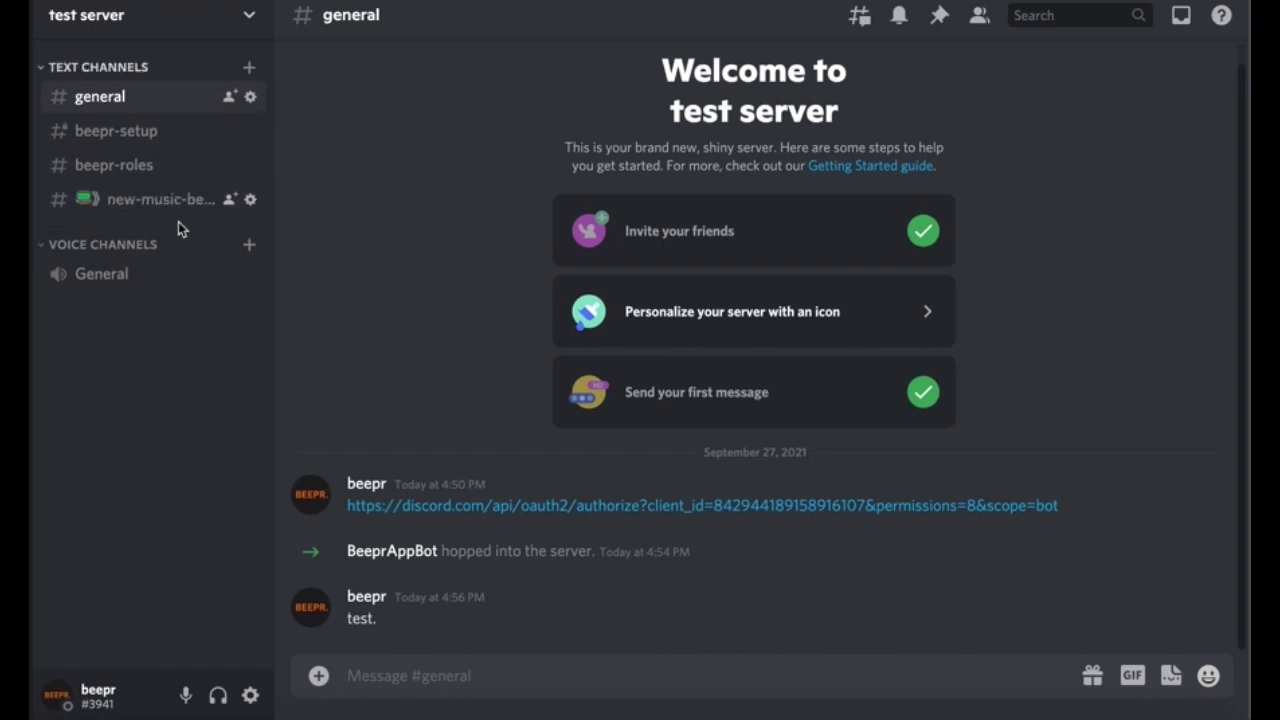
pyautogui.click(251, 201)
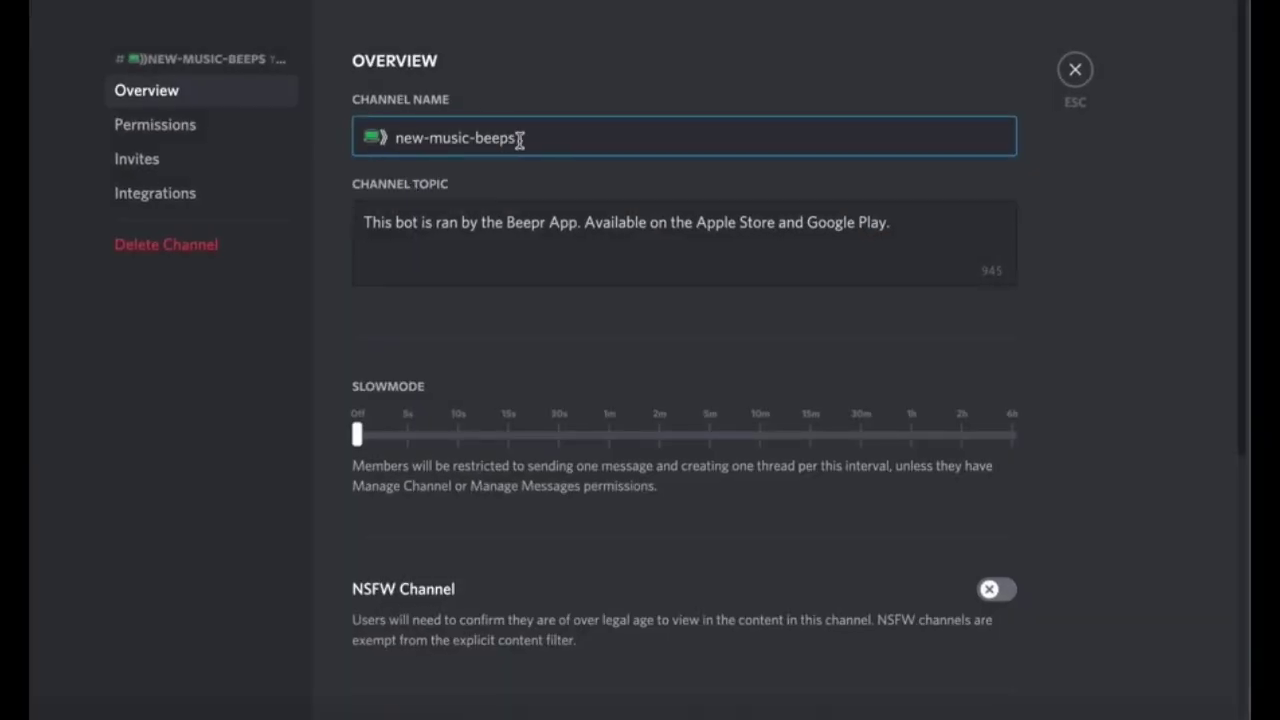
pyautogui.moveTo(518, 138); pyautogui.dragTo(364, 140)
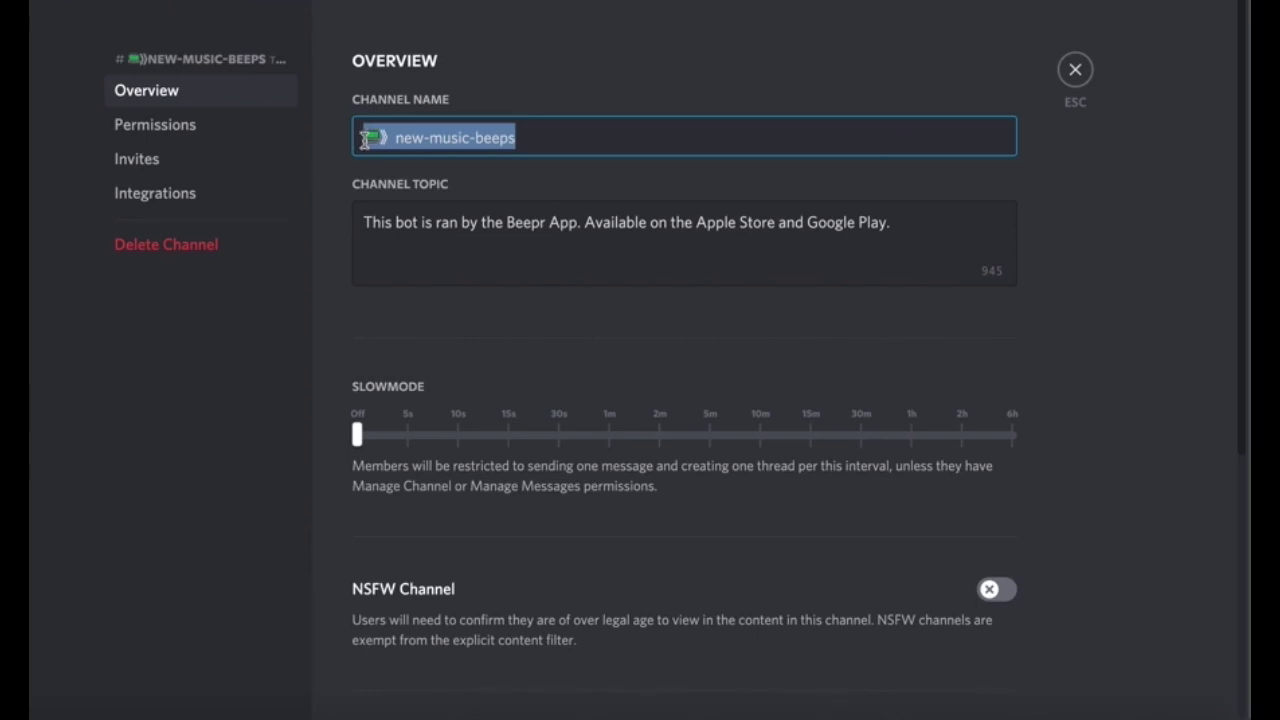
pyautogui.click(364, 140)
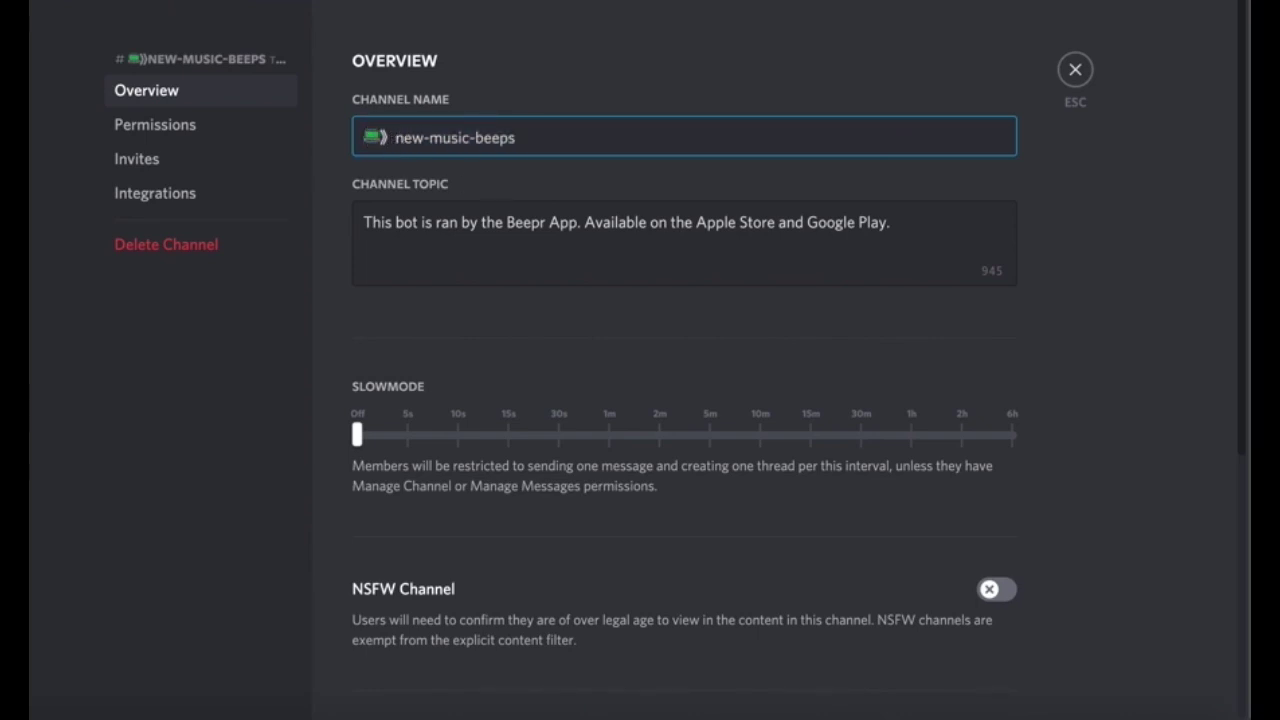
# Step: Remove the emoji and bracket prefix so the channel is named "new-music-beeps", save the change and close the channel settings
pyautogui.press('Delete')
pyautogui.press('Delete')
pyautogui.press('Delete')
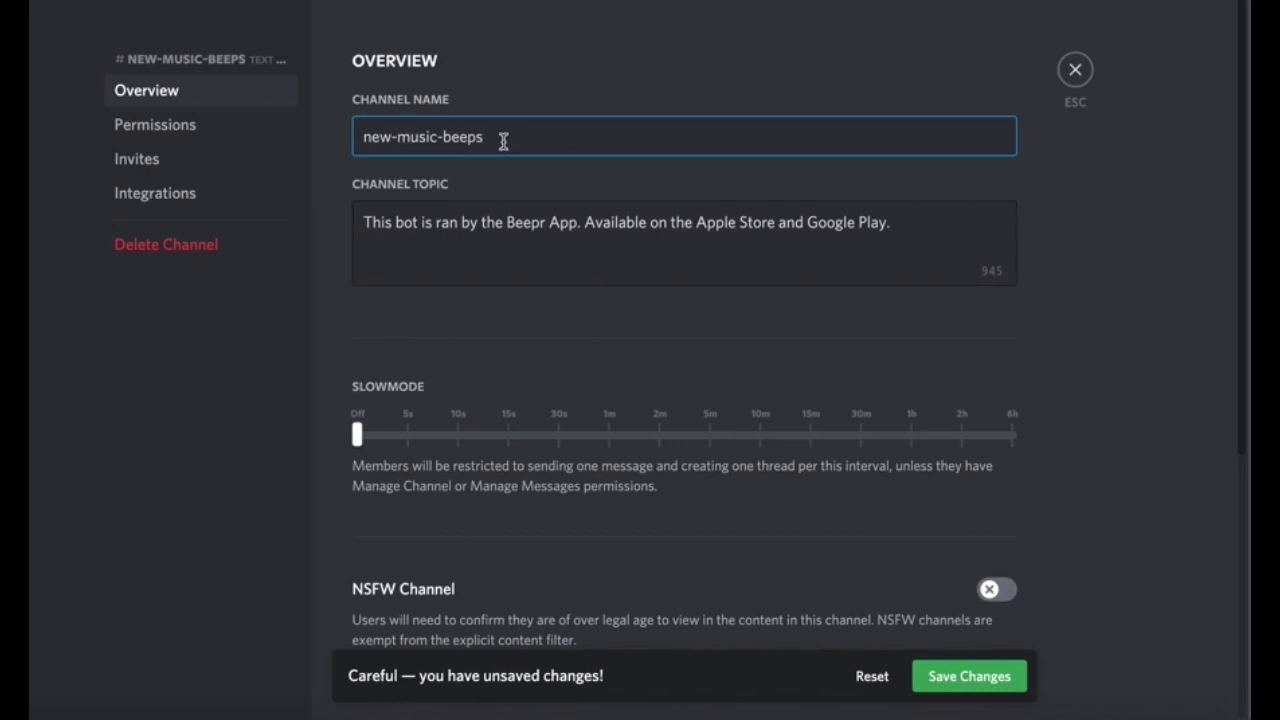
pyautogui.moveTo(504, 140); pyautogui.dragTo(354, 140)
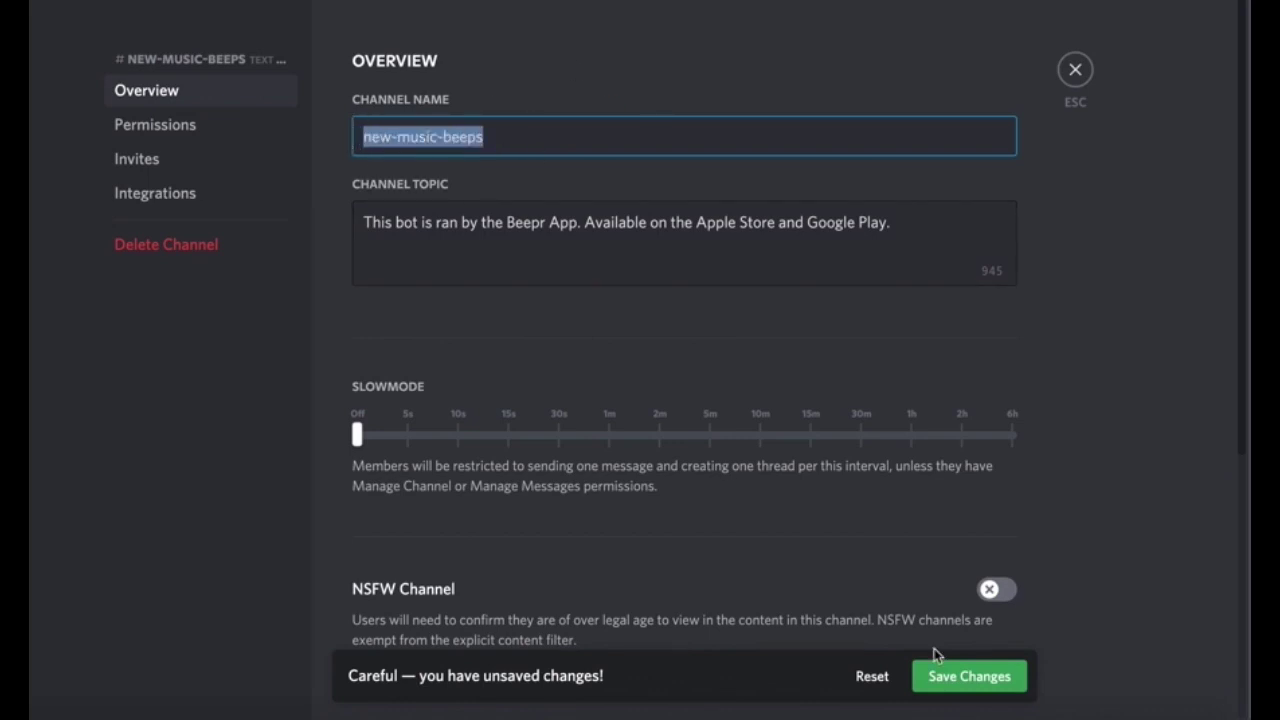
pyautogui.click(964, 680)
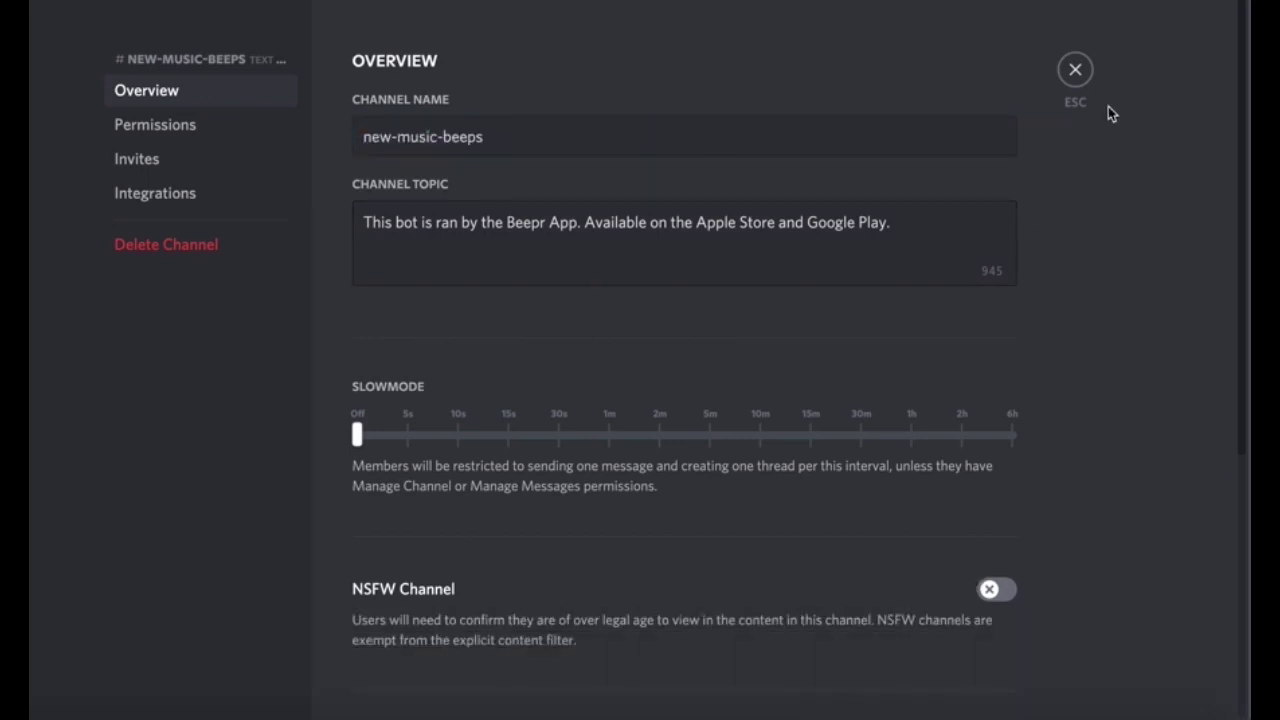
pyautogui.click(1078, 69)
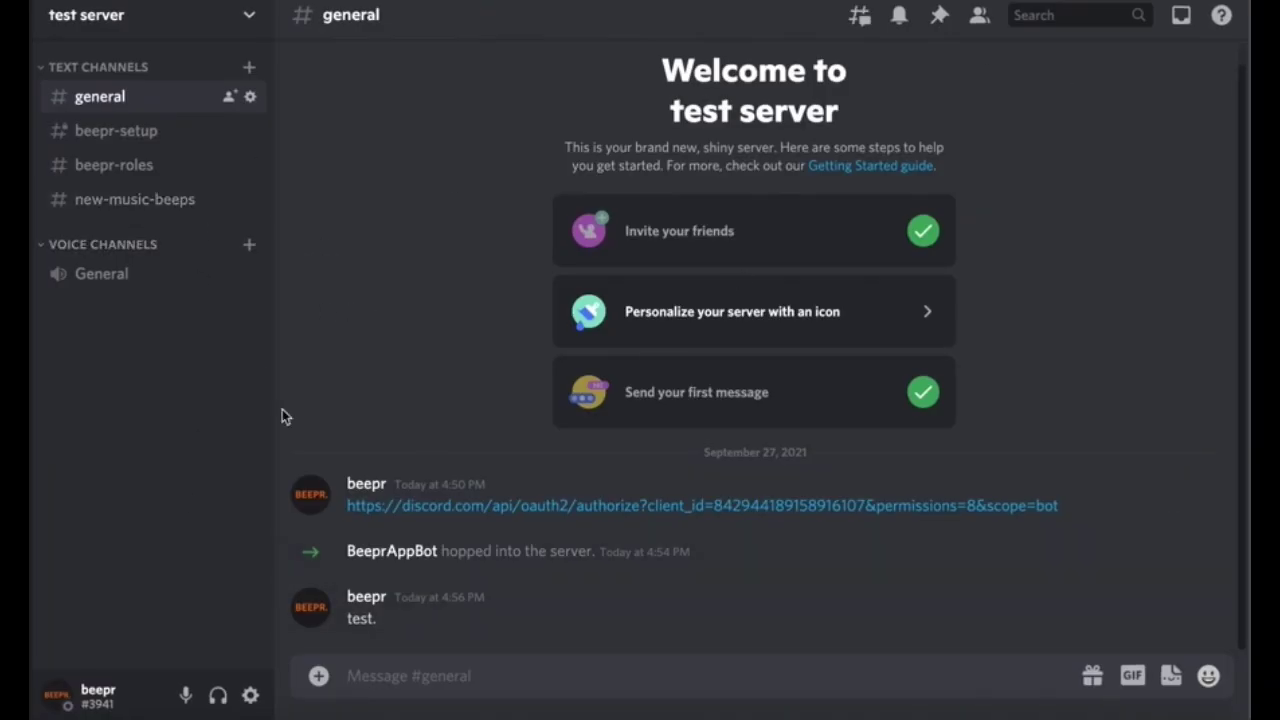
# Step: Post the message "DONE! TAG EVERYONE!" in the general channel
pyautogui.write('DONE')
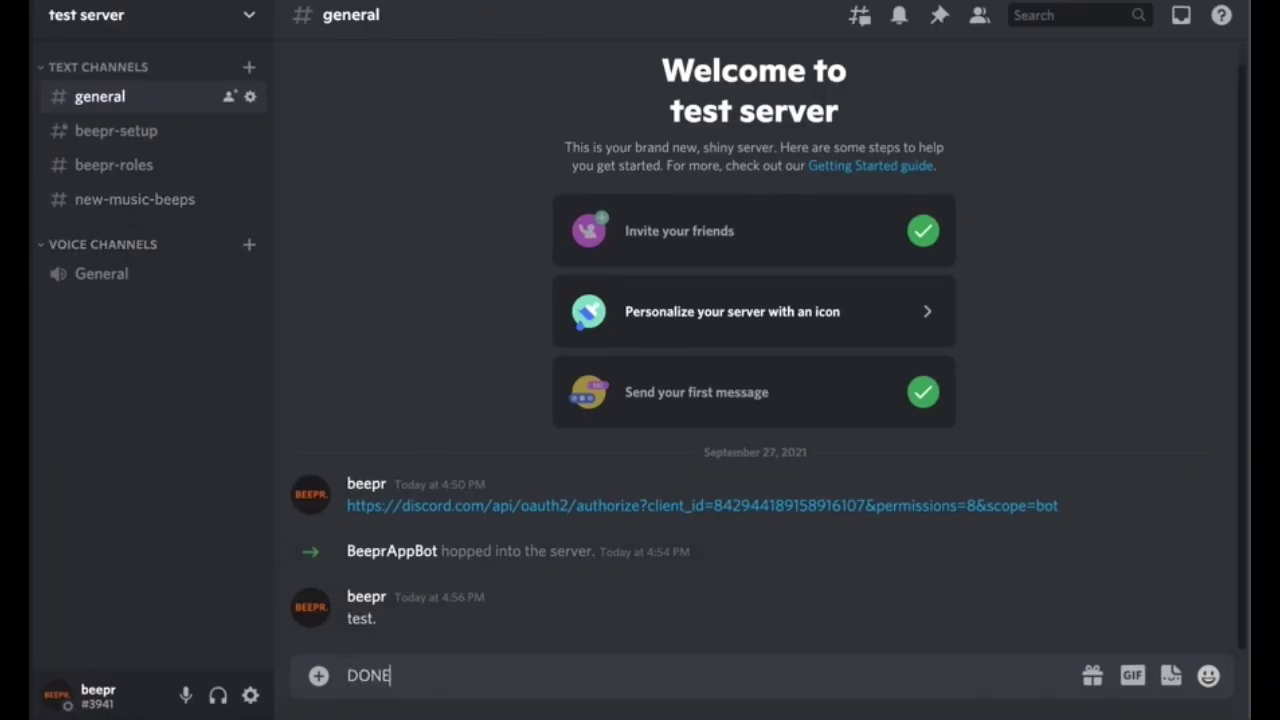
pyautogui.write('! TAG EVERYONE!')
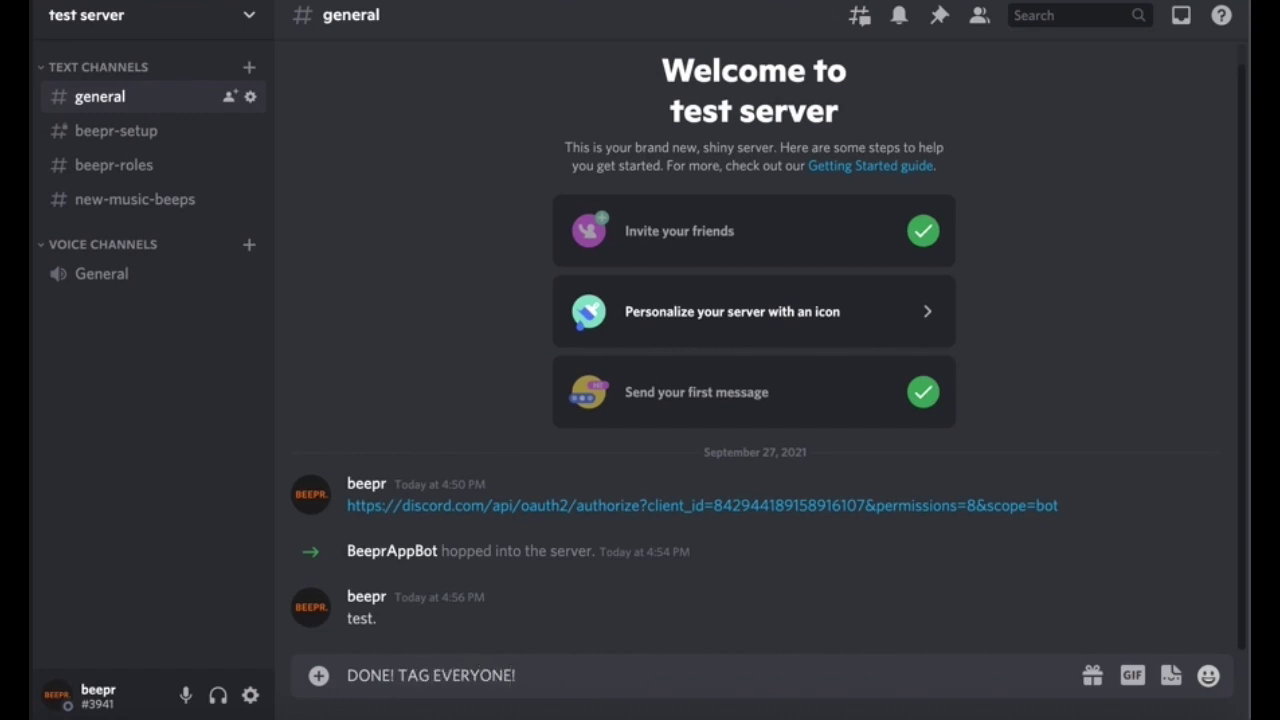
pyautogui.press('Return')
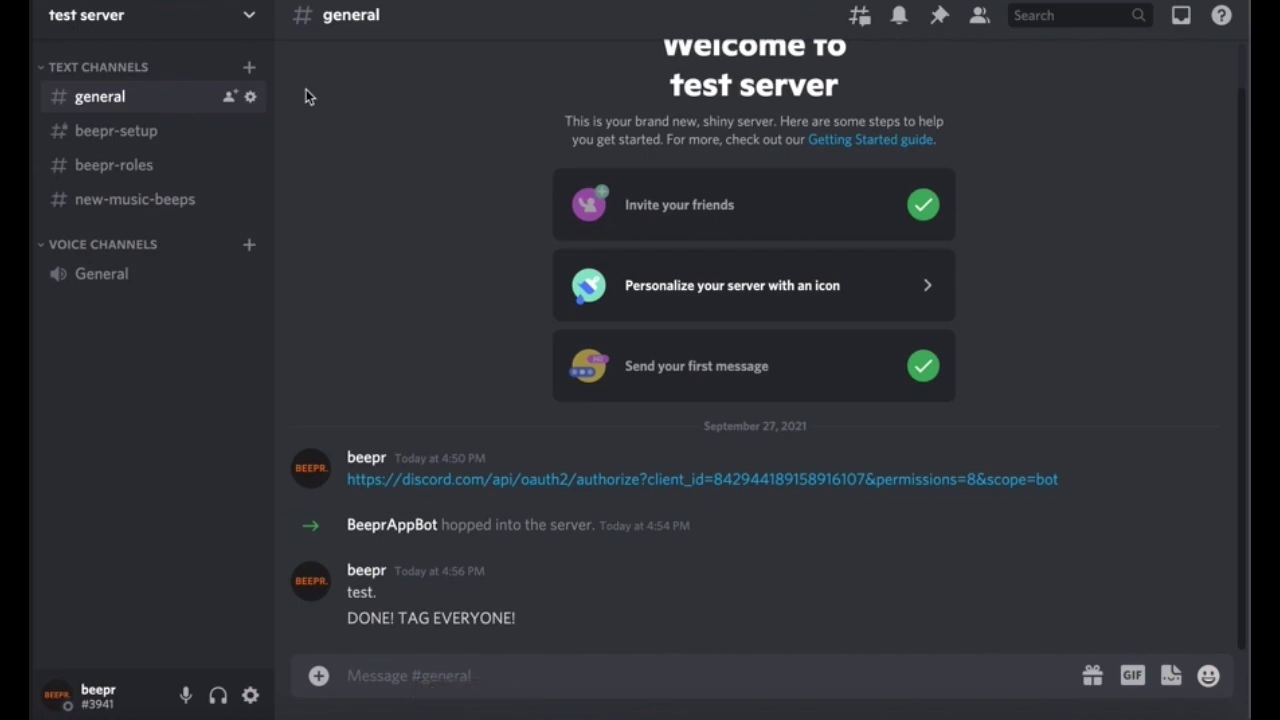